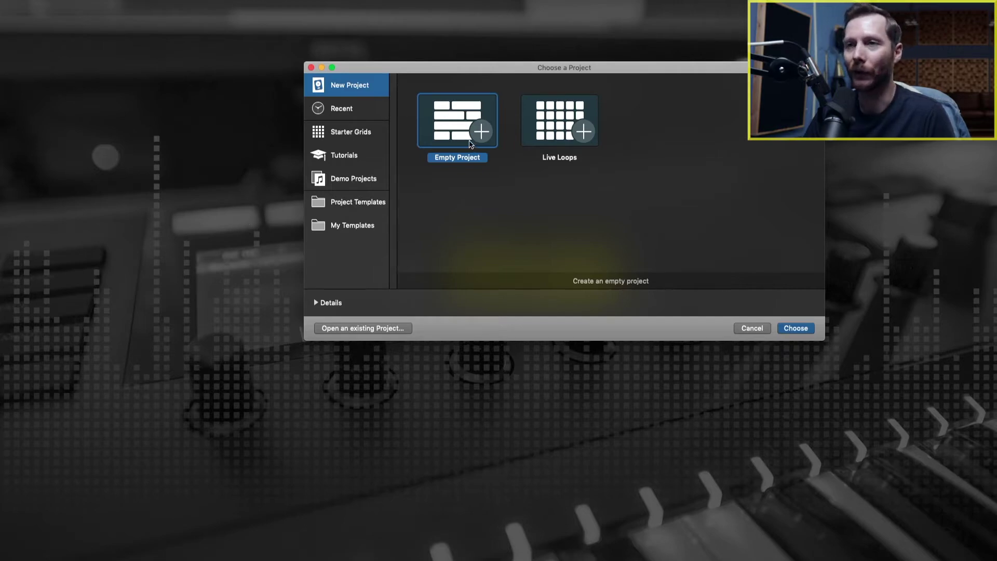
Step: Browse the Project Templates, then return to the New Project choices
{"action": "left_click", "coordinate": [354, 203]}
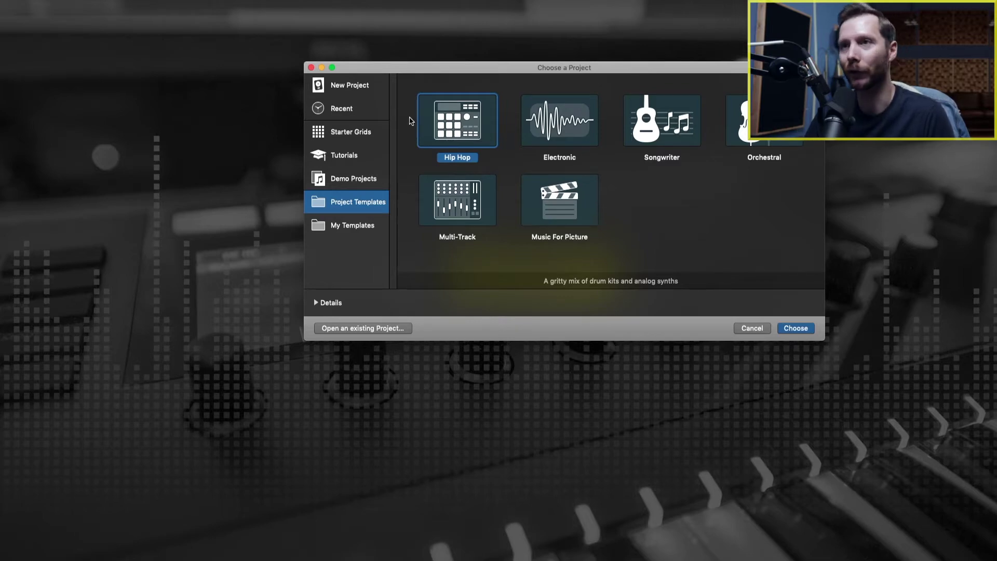
{"action": "left_click", "coordinate": [365, 90]}
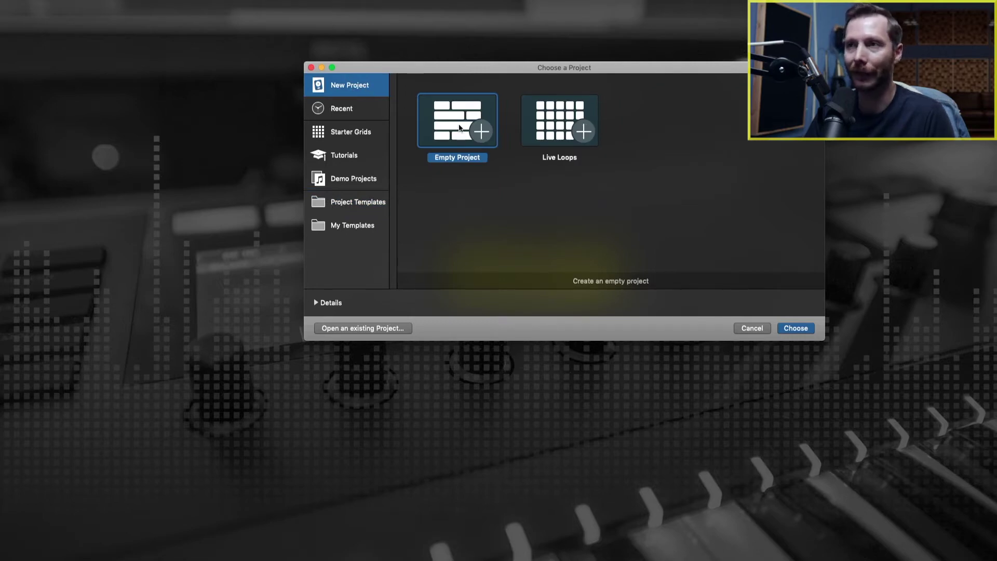
Step: Create an empty project and bring up the Logic Pro X Preferences submenu
{"action": "left_click", "coordinate": [803, 331]}
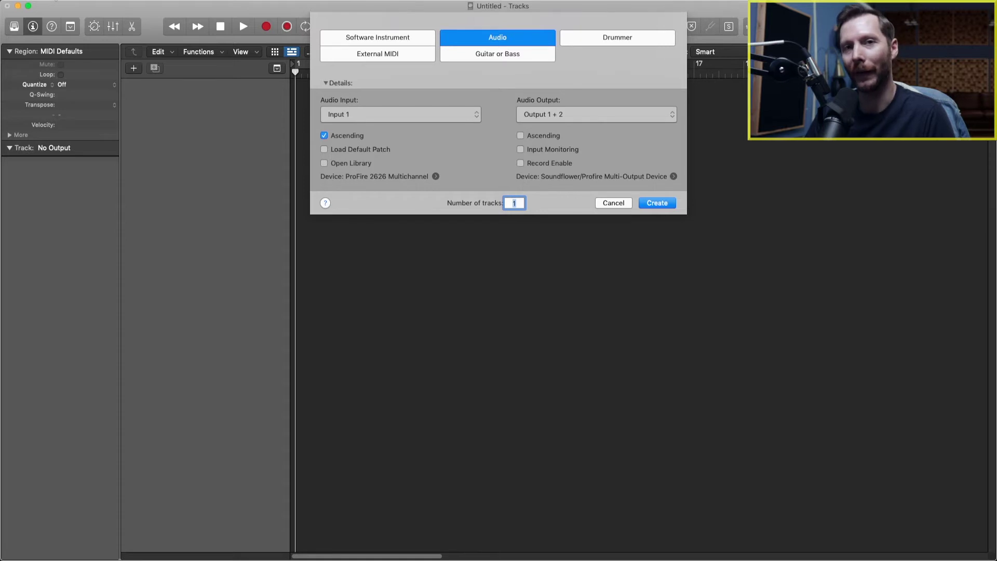
{"action": "left_click", "coordinate": [44, 0]}
{"action": "mouse_move", "coordinate": [59, 24]}
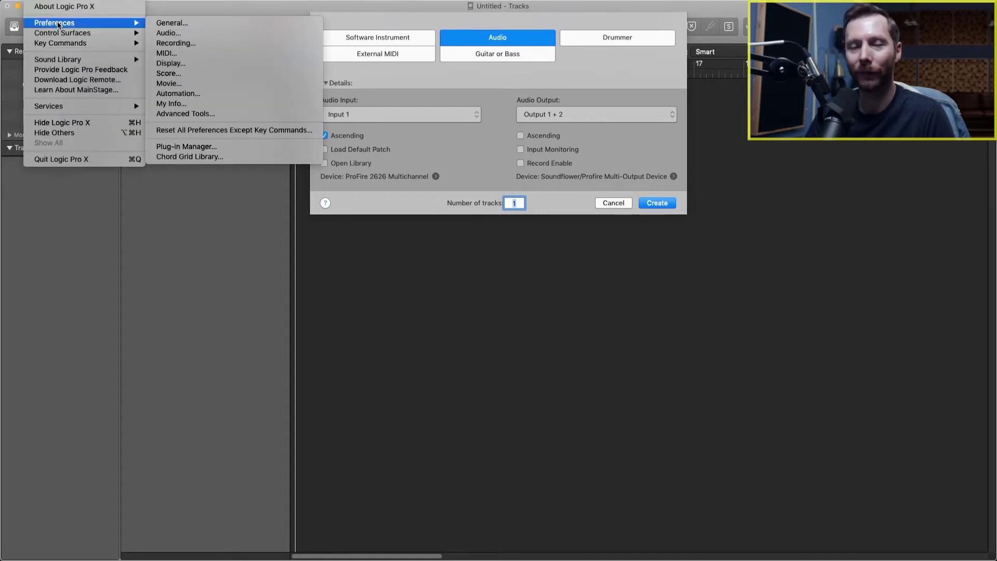
Step: In General preferences' Audio settings, keep the I/O buffer size at 128 samples
{"action": "left_click", "coordinate": [172, 27]}
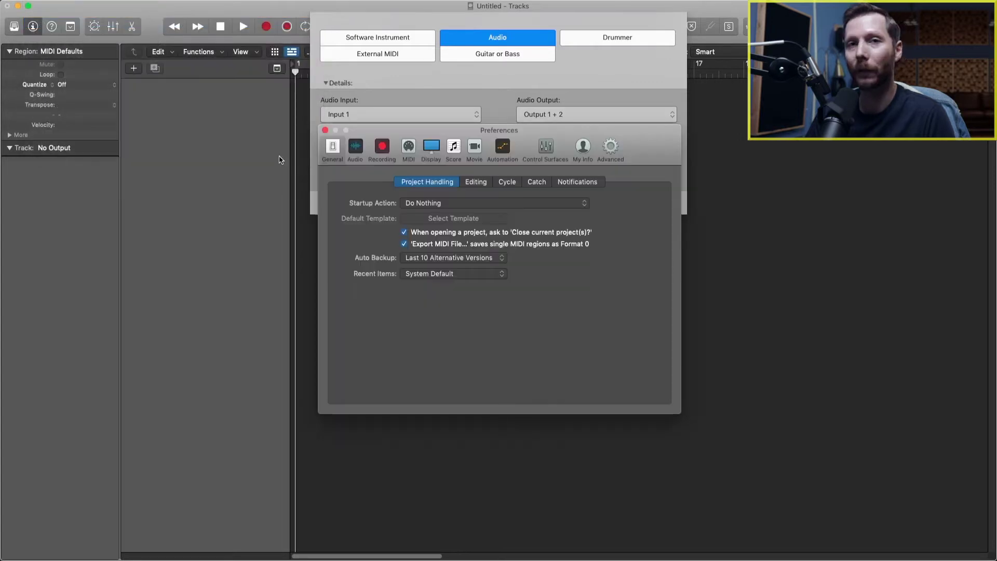
{"action": "left_click", "coordinate": [355, 150]}
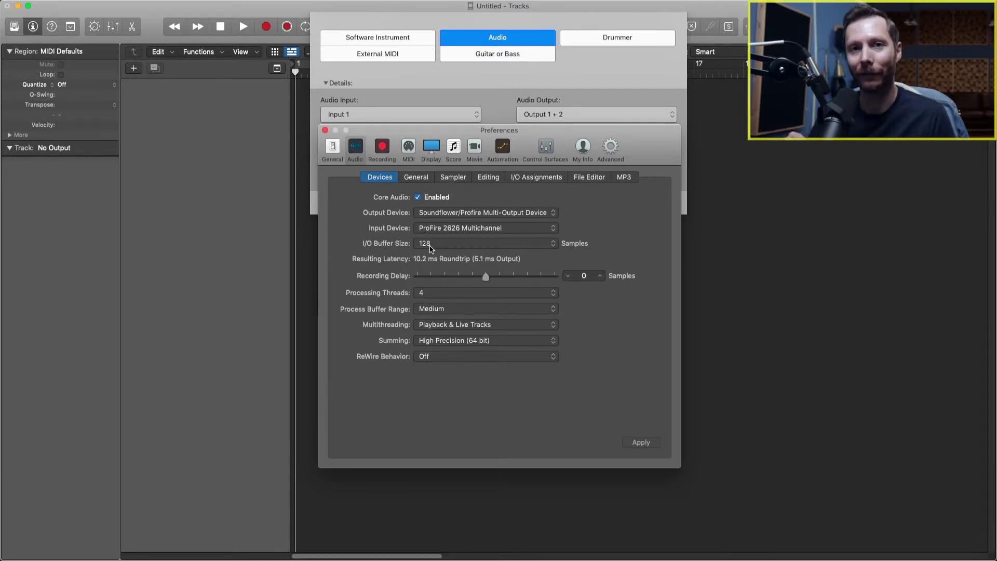
{"action": "left_click", "coordinate": [431, 249]}
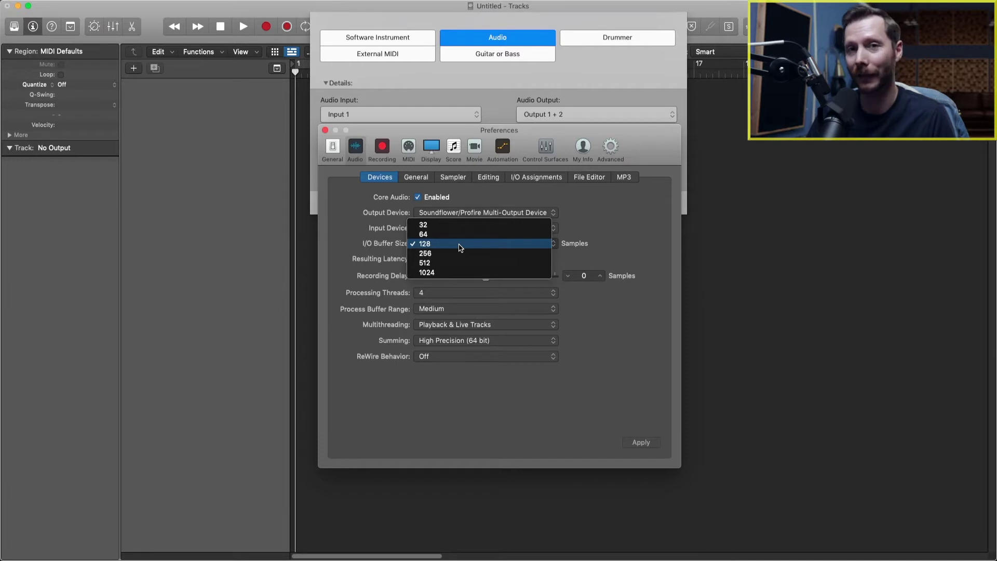
{"action": "left_click", "coordinate": [460, 247]}
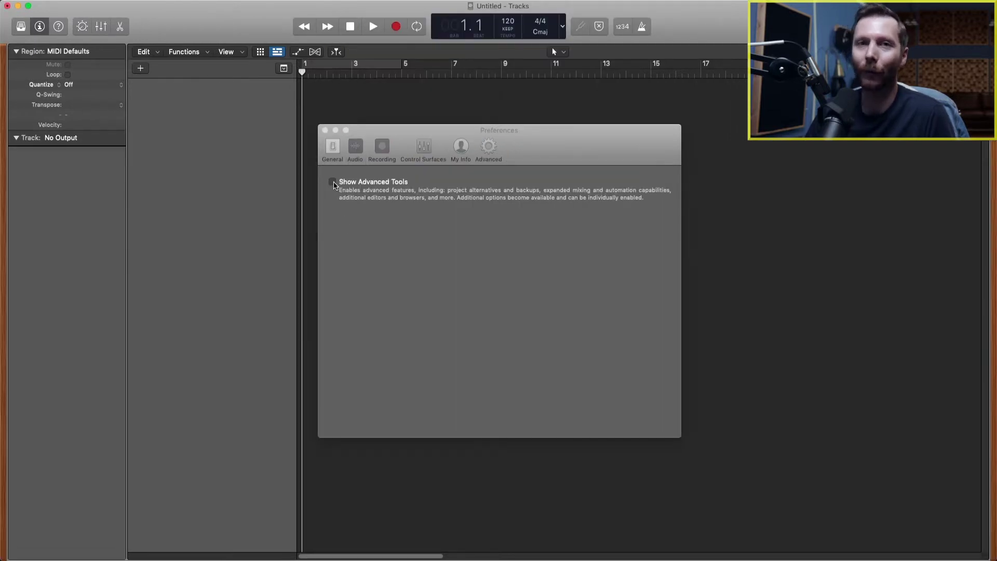
Step: Turn on Show Advanced Tools with all additional options and close Preferences
{"action": "left_click", "coordinate": [333, 182]}
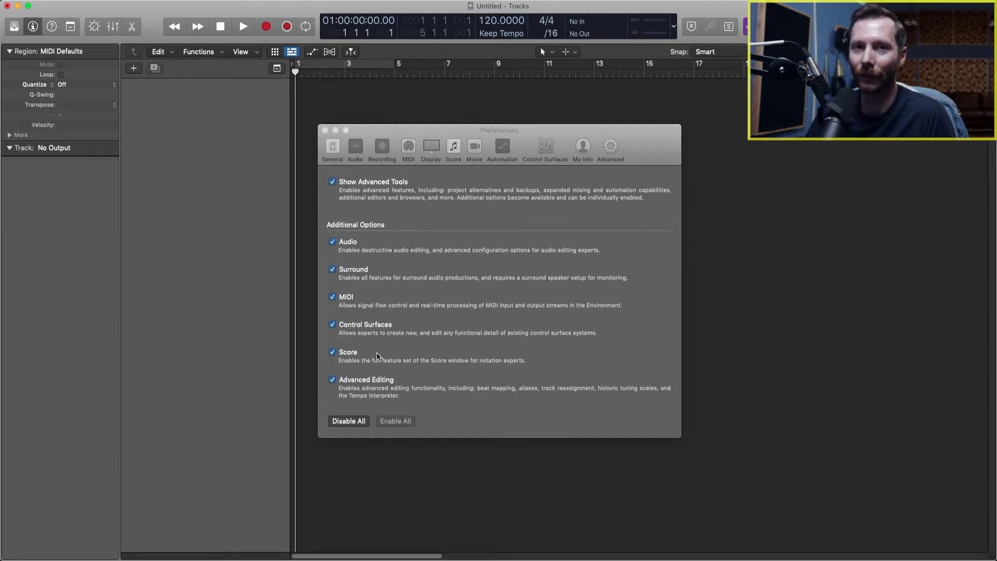
{"action": "left_click", "coordinate": [325, 131]}
{"action": "key", "text": "alt+super+n"}
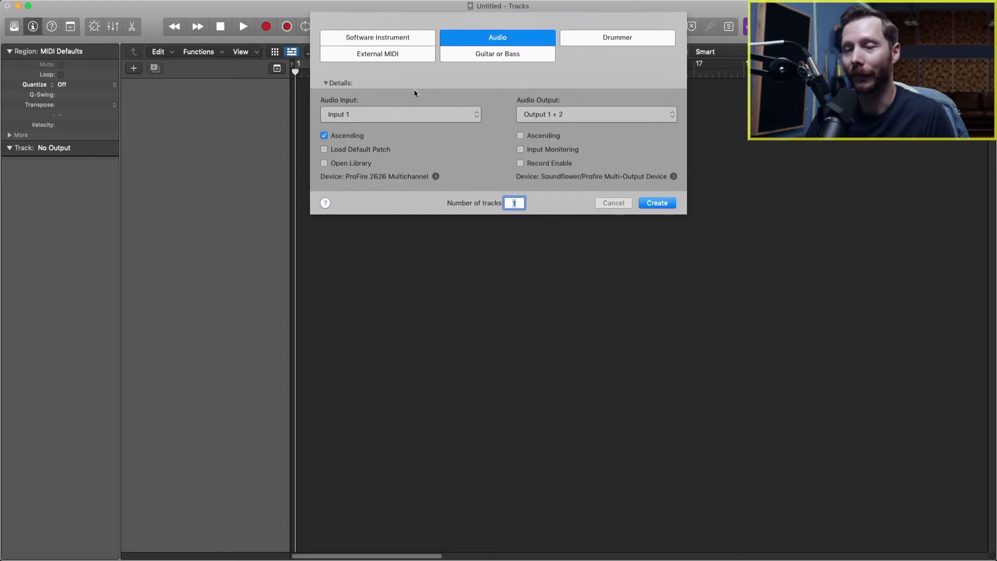
Step: Preview Software Instrument, External MIDI, Audio and Guitar or Bass options, then create a Songwriter Drummer track
{"action": "left_click", "coordinate": [425, 40]}
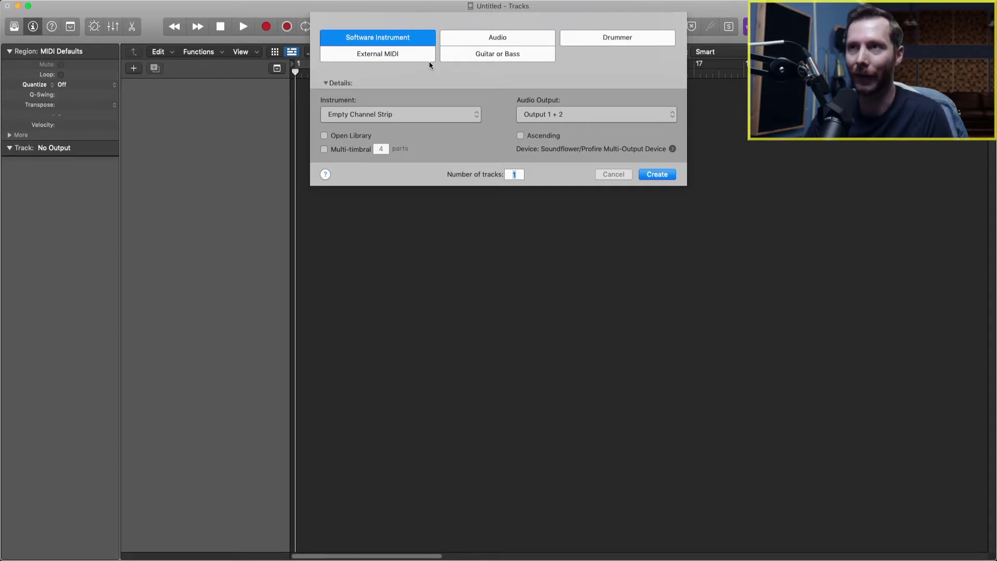
{"action": "left_click", "coordinate": [397, 56]}
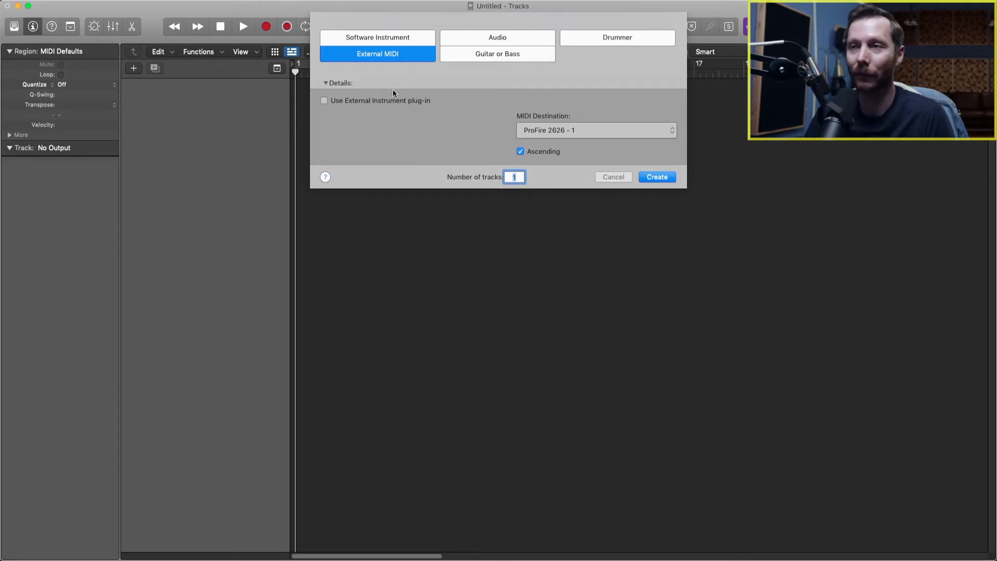
{"action": "left_click", "coordinate": [488, 42]}
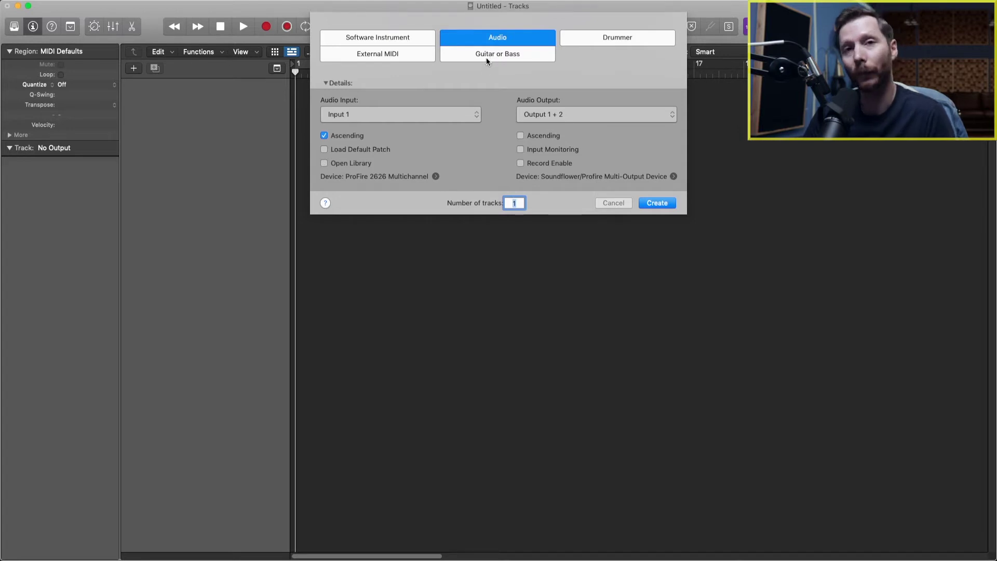
{"action": "left_click", "coordinate": [487, 55]}
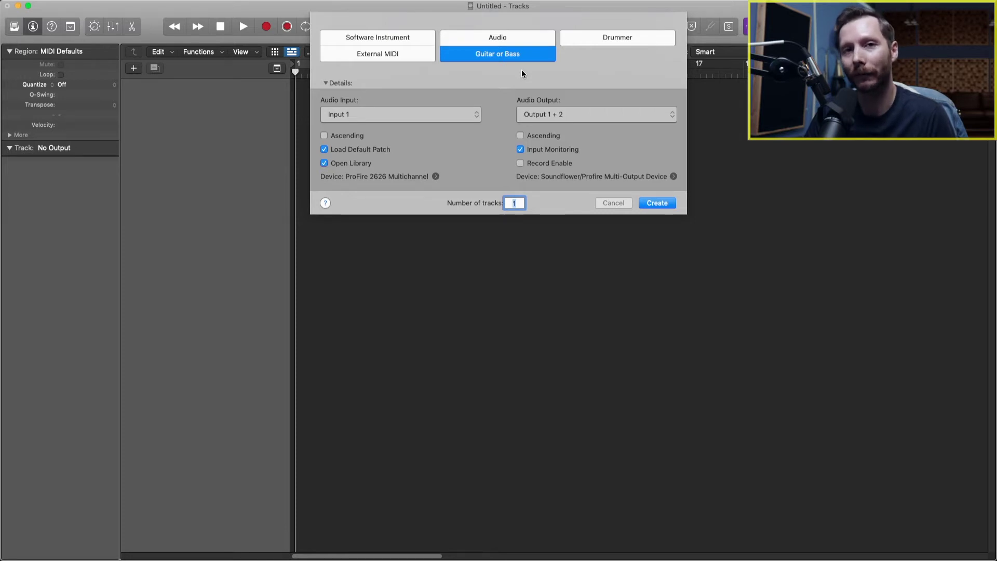
{"action": "left_click", "coordinate": [577, 40]}
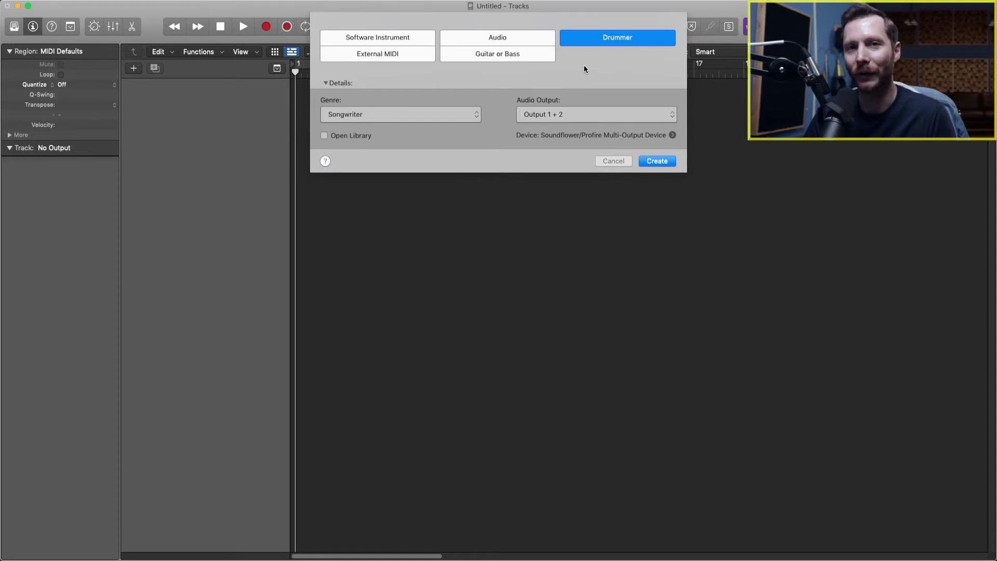
{"action": "left_click", "coordinate": [663, 162]}
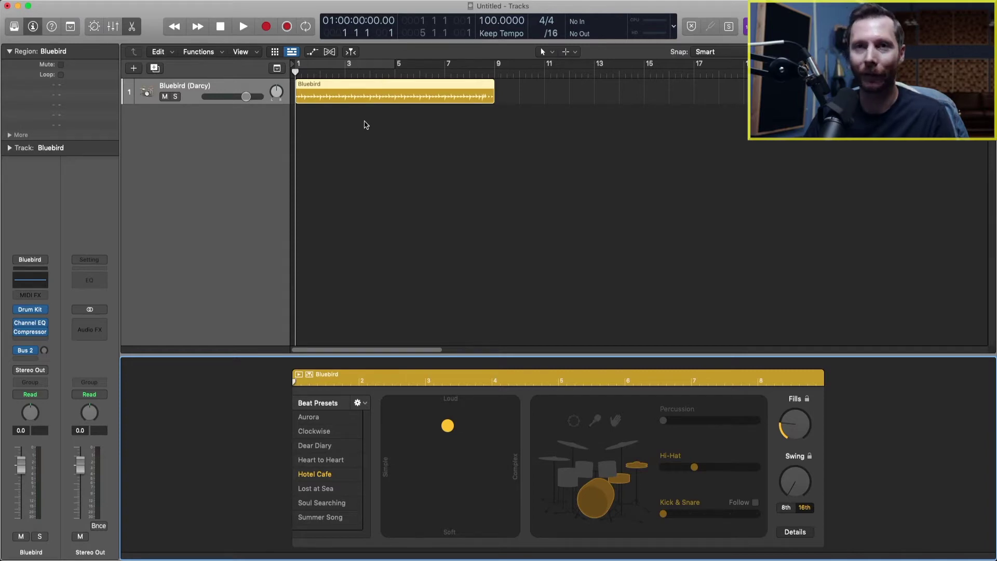
Step: Play the Bluebird drummer region and stop it partway through bar 2
{"action": "key", "text": "space"}
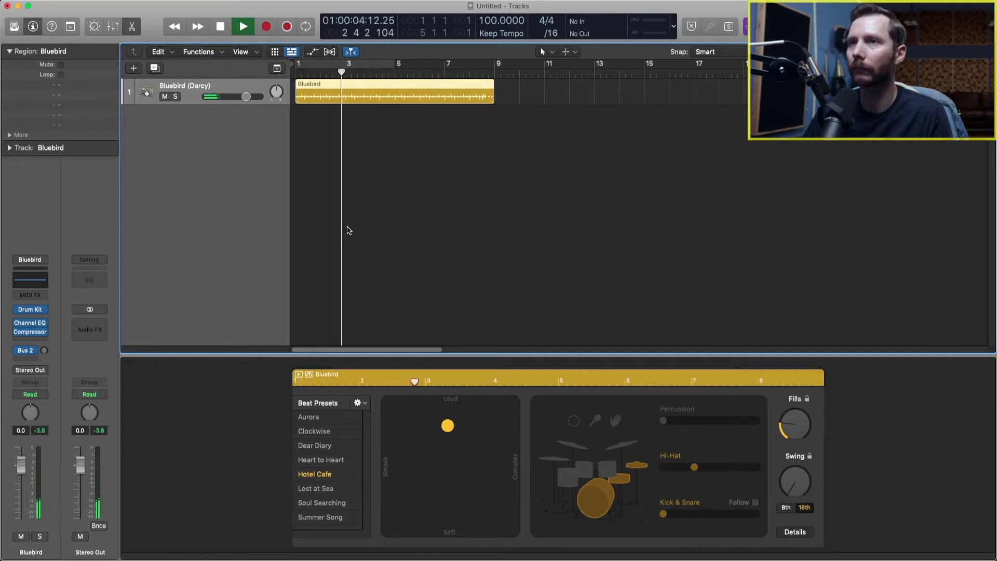
{"action": "key", "text": "space"}
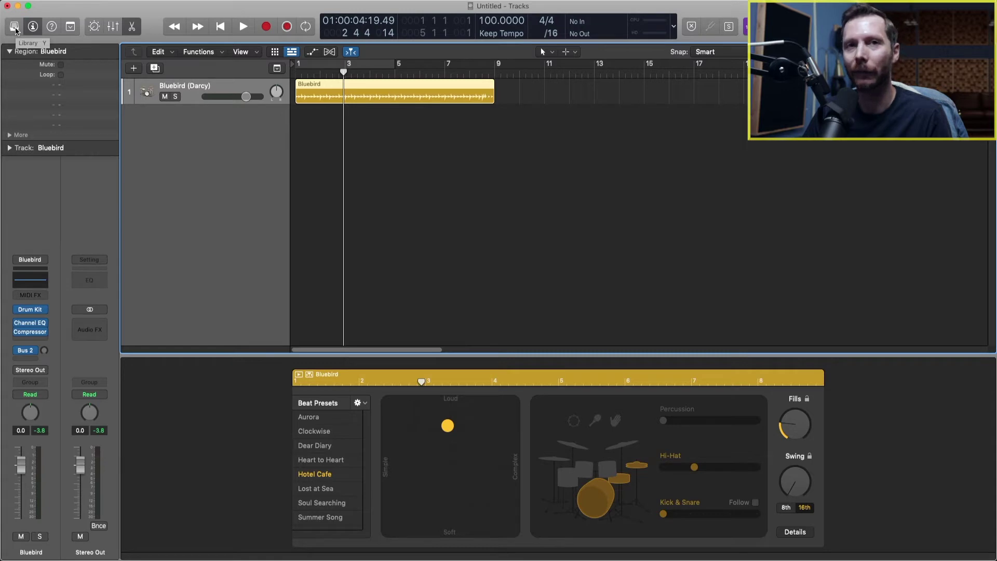
Step: In the drummer library, try the Songwriter drummers Levi, Graham, Mason and Parker
{"action": "left_click", "coordinate": [15, 27]}
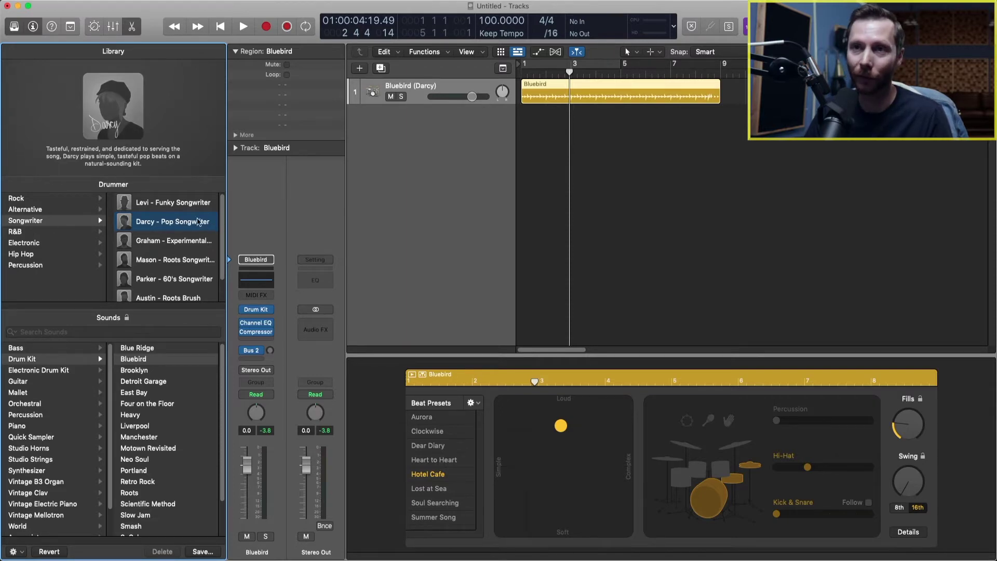
{"action": "left_click", "coordinate": [180, 207]}
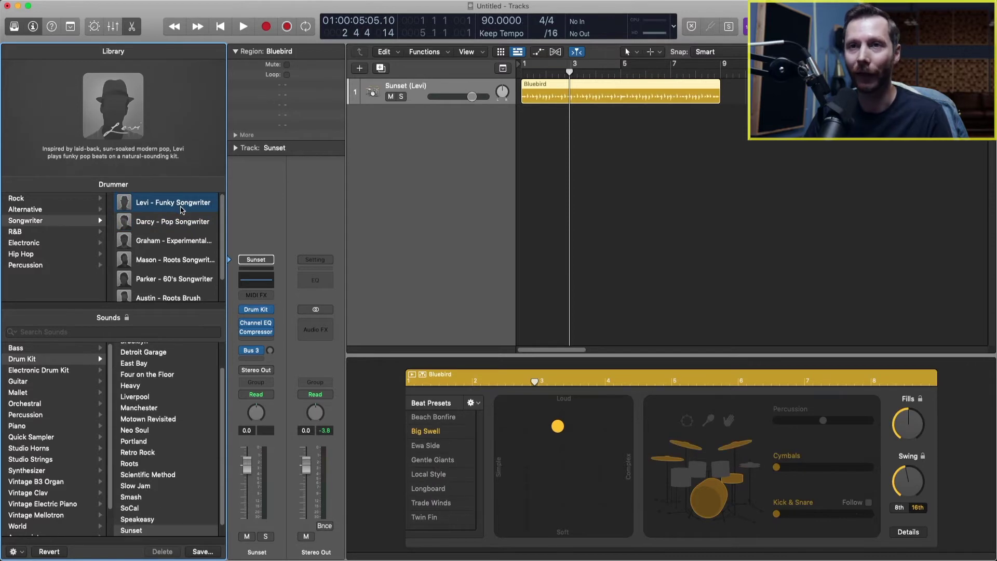
{"action": "left_click", "coordinate": [175, 246]}
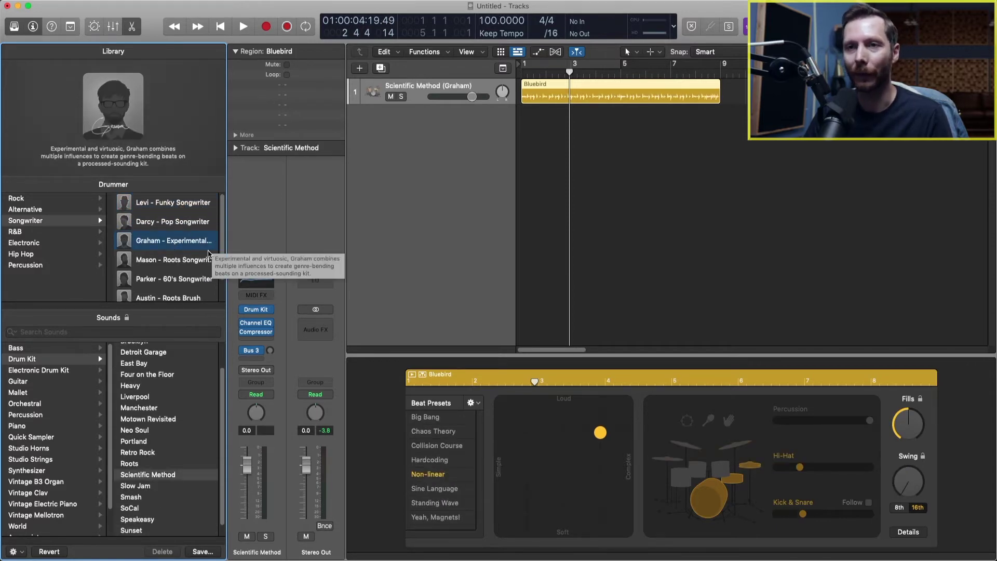
{"action": "left_click", "coordinate": [183, 270]}
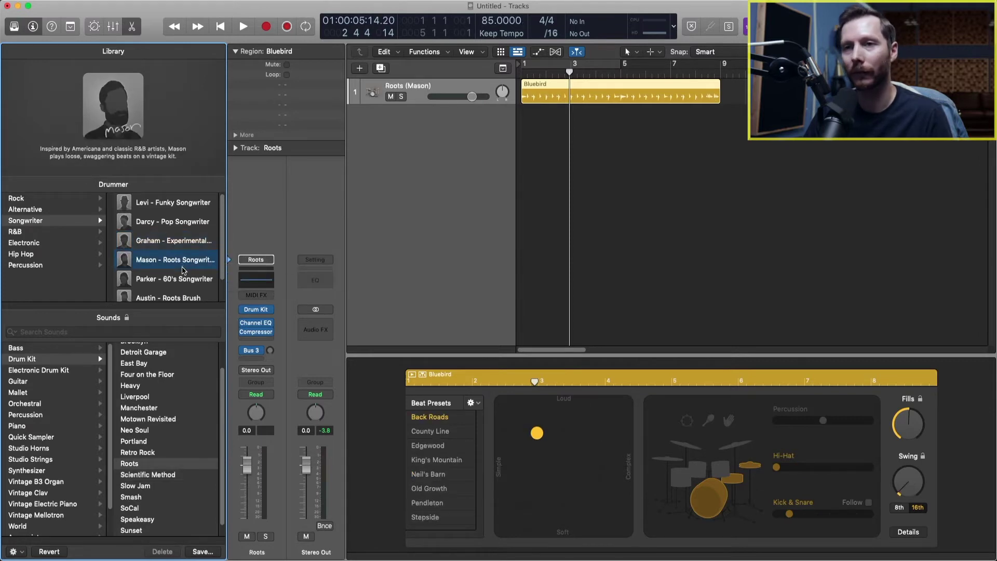
{"action": "left_click", "coordinate": [181, 281]}
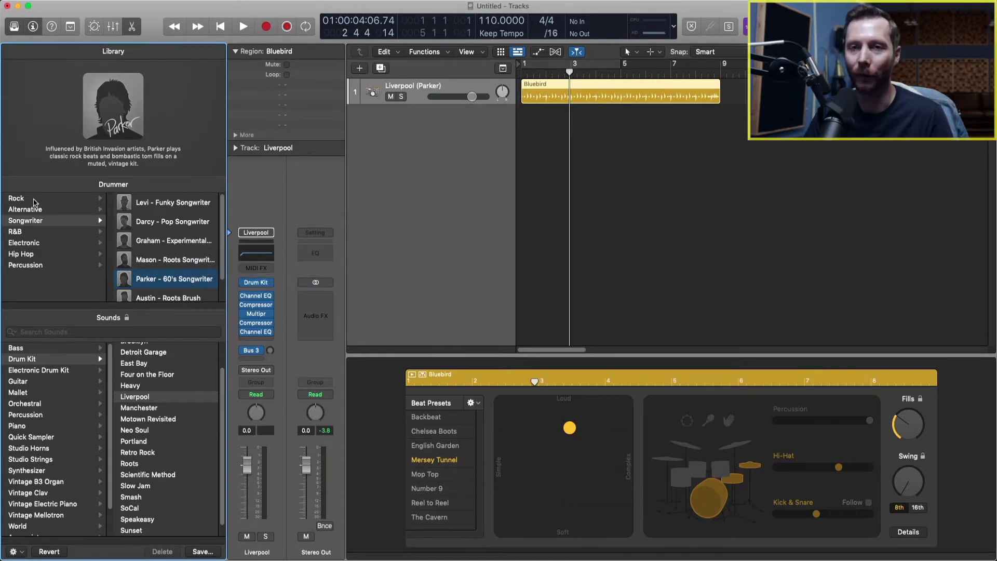
Step: Browse Rock, Alternative, R&B, Electronic, Hip Hop and Percussion drummers, then choose Jesse (Funk Rock)
{"action": "left_click", "coordinate": [34, 199]}
{"action": "left_click", "coordinate": [45, 210]}
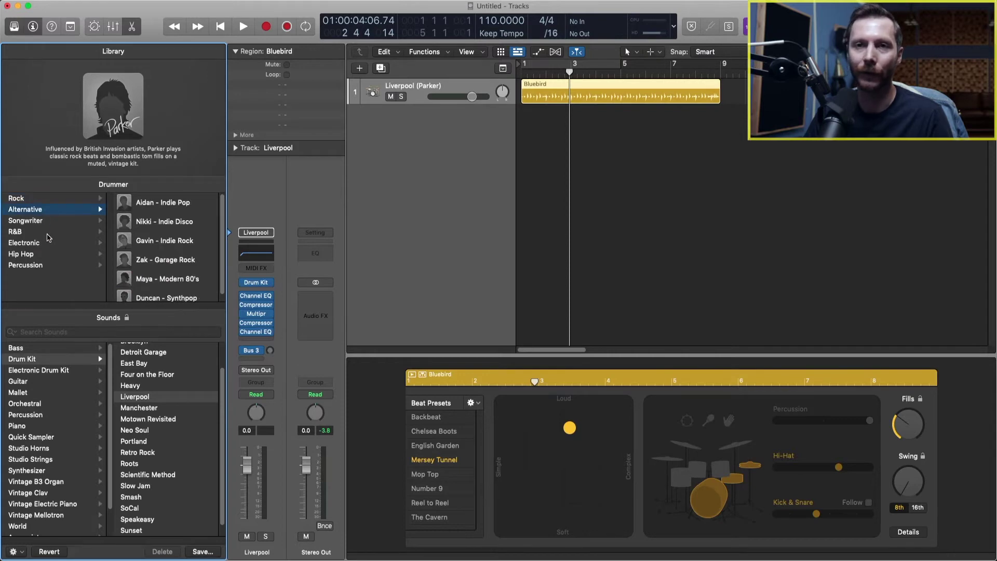
{"action": "left_click", "coordinate": [40, 232]}
{"action": "left_click", "coordinate": [40, 244]}
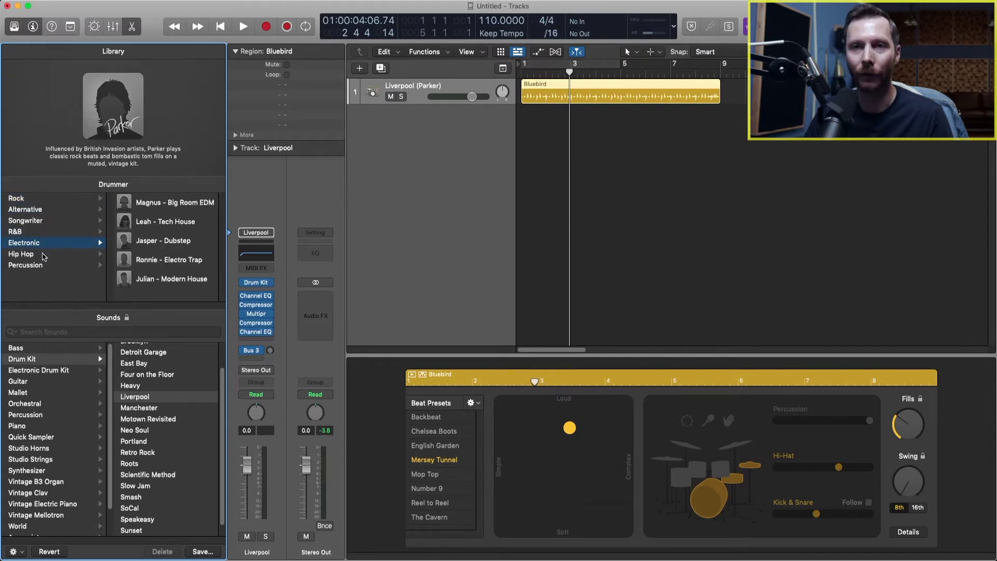
{"action": "left_click", "coordinate": [43, 255]}
{"action": "left_click", "coordinate": [48, 266]}
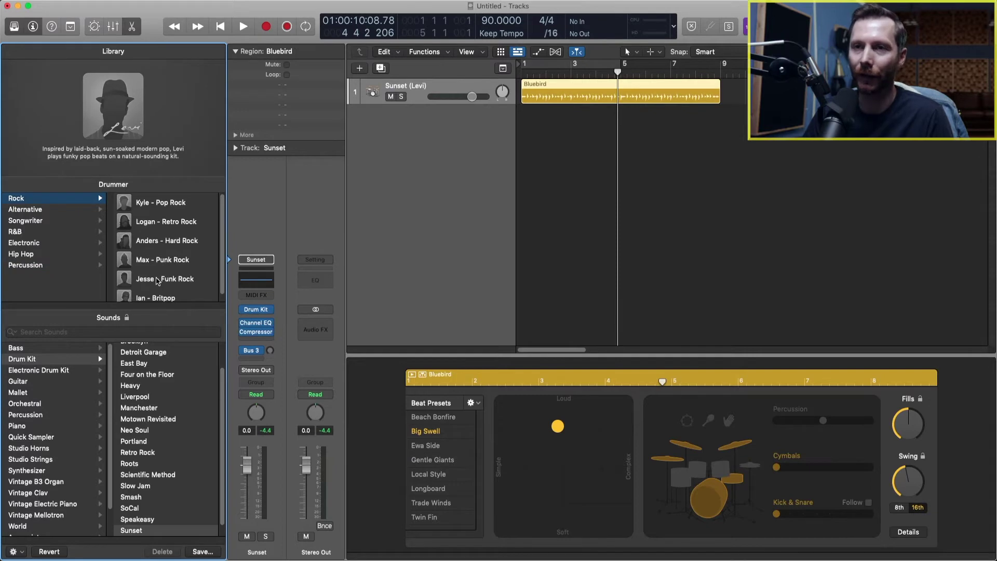
{"action": "left_click", "coordinate": [158, 281]}
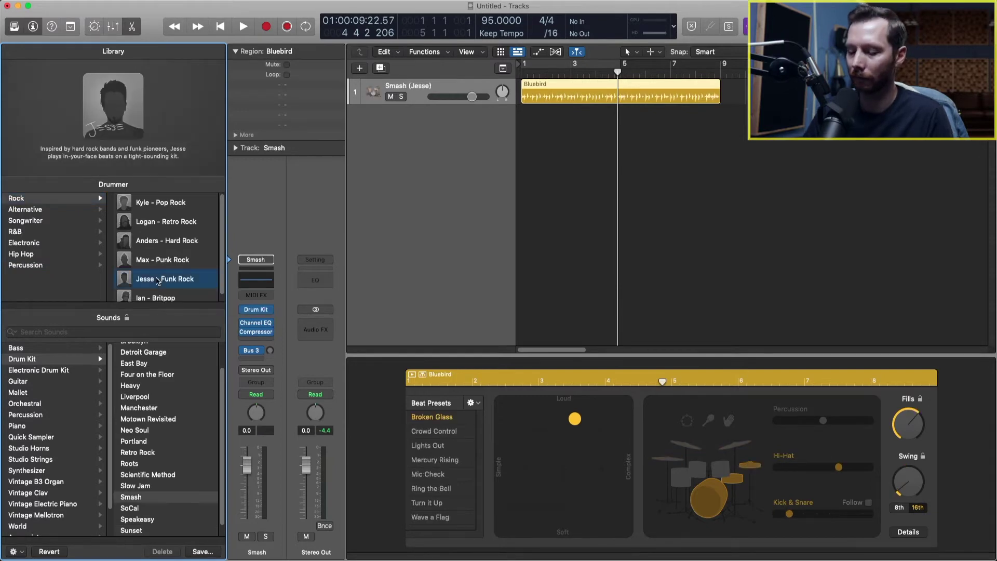
Step: Play the Jesse drummer region from the start and stop it in bar 3
{"action": "key", "text": "Return"}
{"action": "key", "text": "space"}
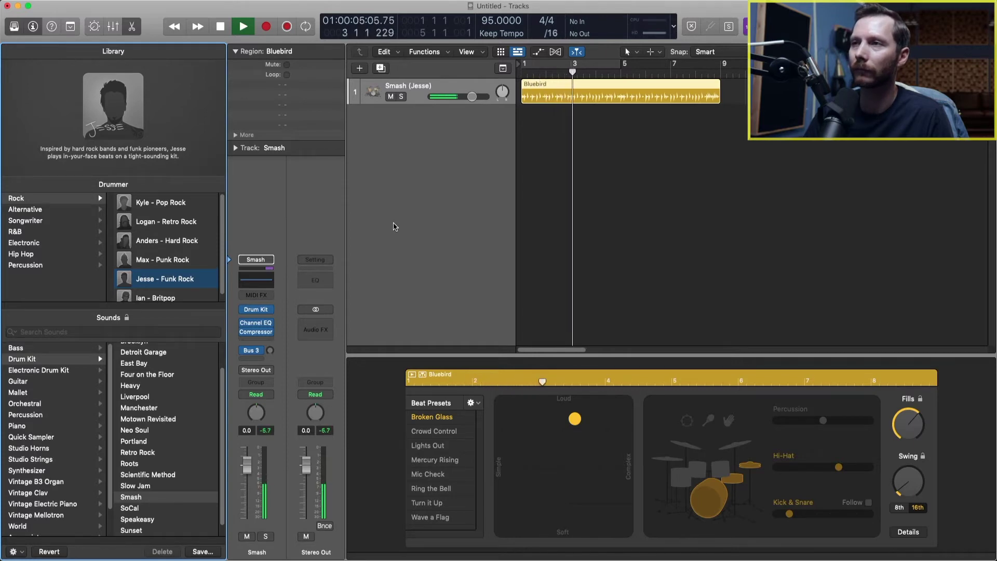
{"action": "key", "text": "space"}
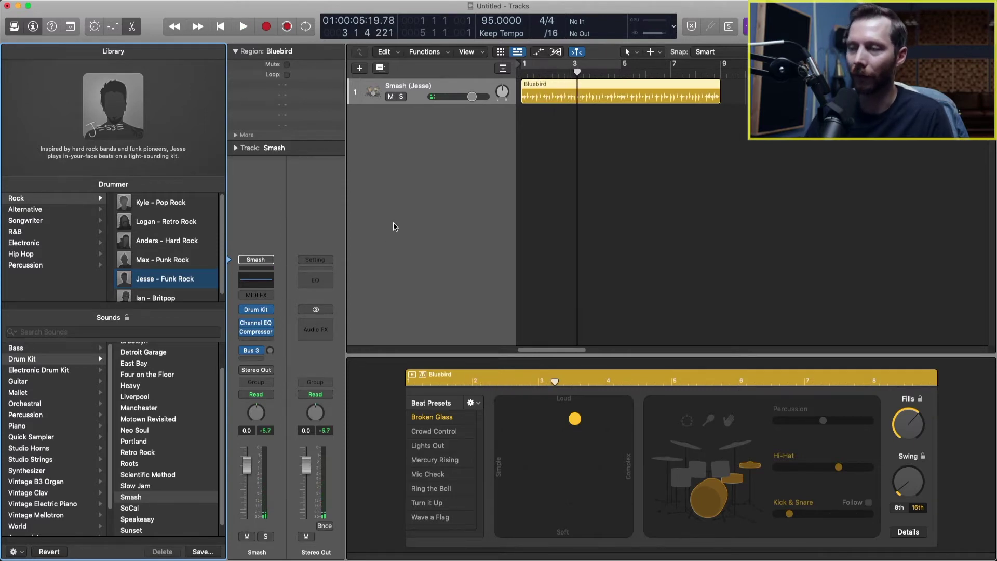
Step: Lower the tempo from 95 to 90 then 80, audition the drummer, and raise it back toward 90
{"action": "key", "text": "Return"}
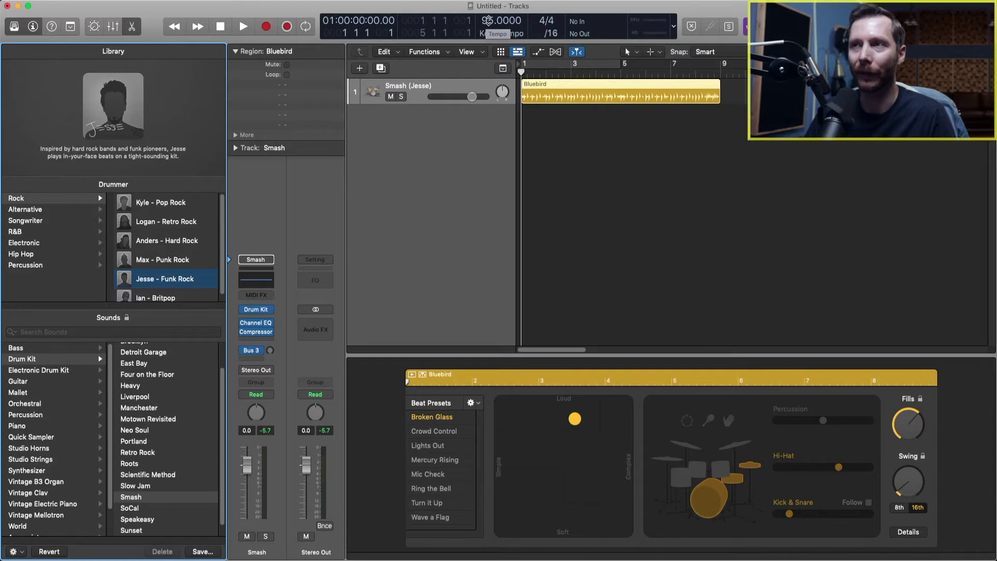
{"action": "left_click_drag", "start_coordinate": [490, 21], "coordinate": [488, 35]}
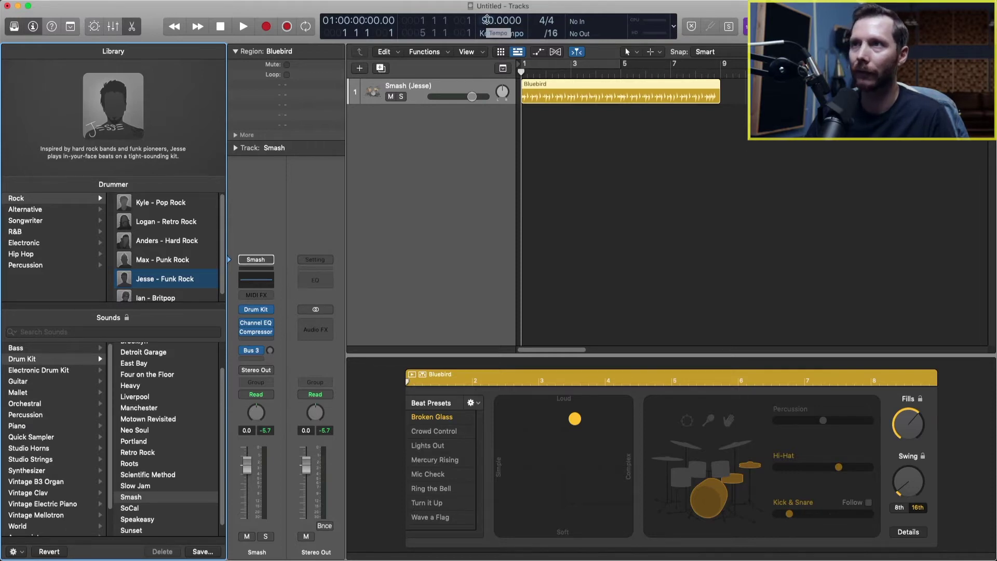
{"action": "left_click_drag", "start_coordinate": [486, 20], "coordinate": [490, 55]}
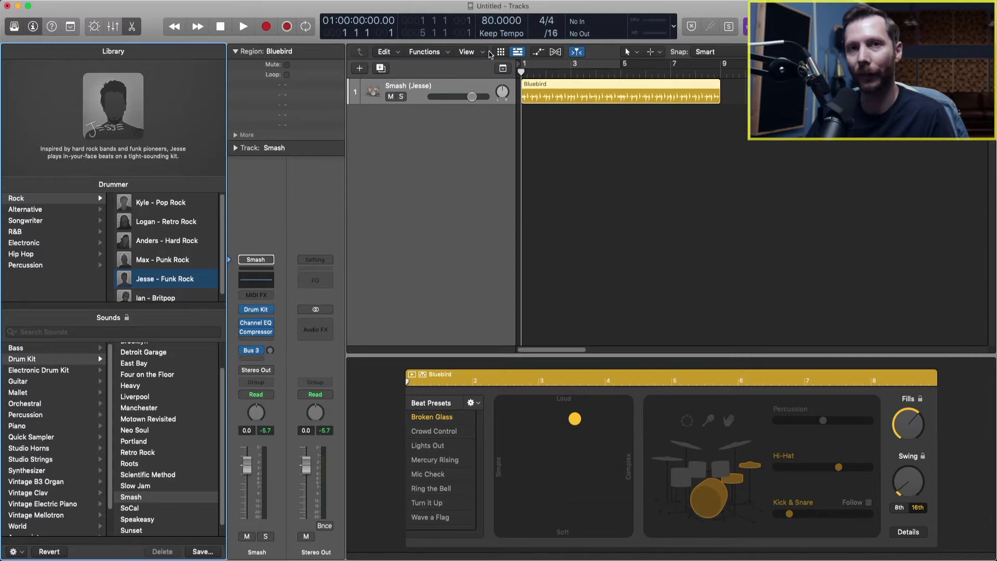
{"action": "key", "text": "space"}
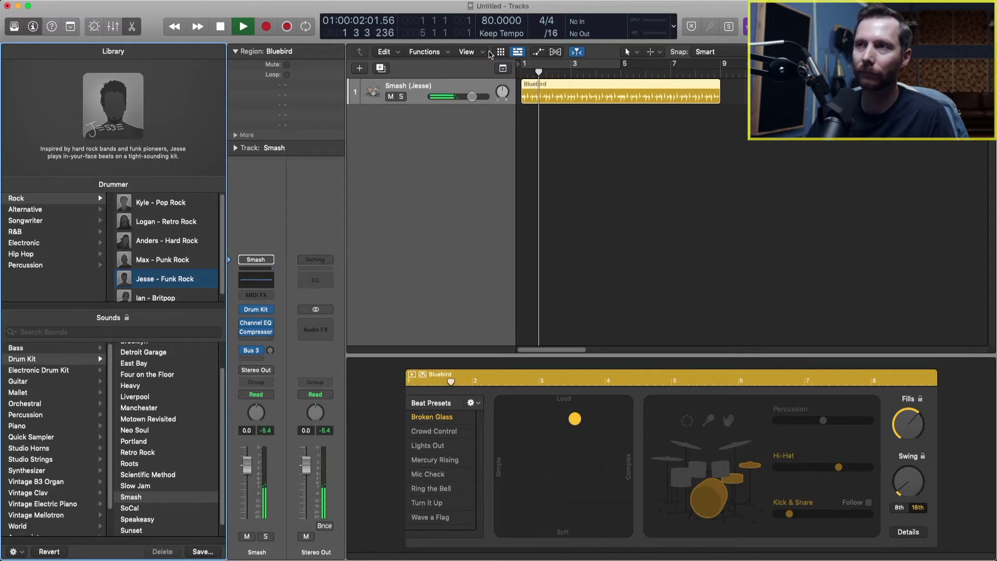
{"action": "key", "text": "space"}
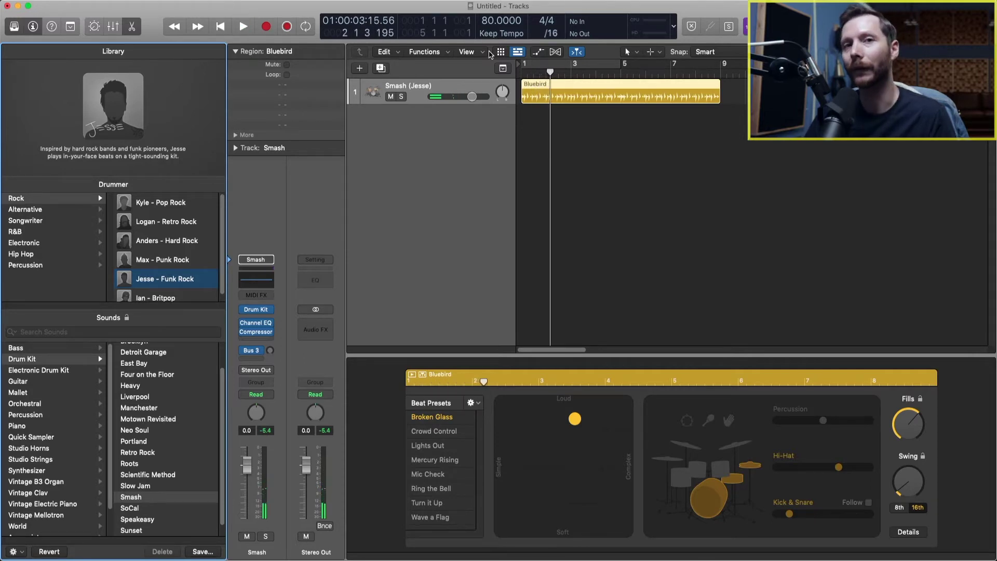
{"action": "left_click_drag", "start_coordinate": [489, 21], "coordinate": [489, 11]}
Step: Settle the tempo at 90 BPM, toggle kick and snare, and adjust the Hi-Hat and Kick & Snare sliders
{"action": "left_click", "coordinate": [574, 149]}
{"action": "key", "text": "Return"}
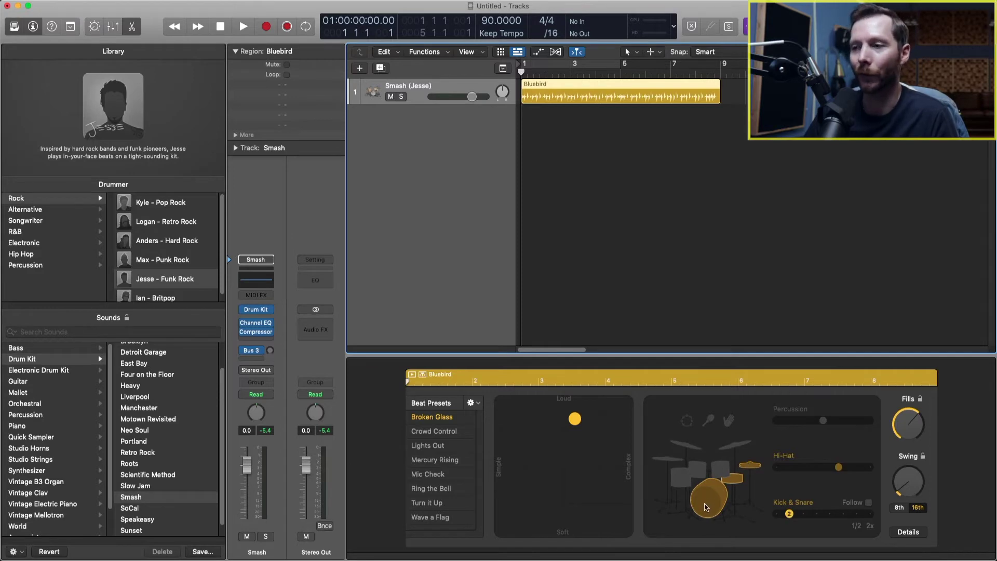
{"action": "left_click", "coordinate": [707, 502]}
{"action": "left_click", "coordinate": [736, 482]}
{"action": "left_click", "coordinate": [734, 483]}
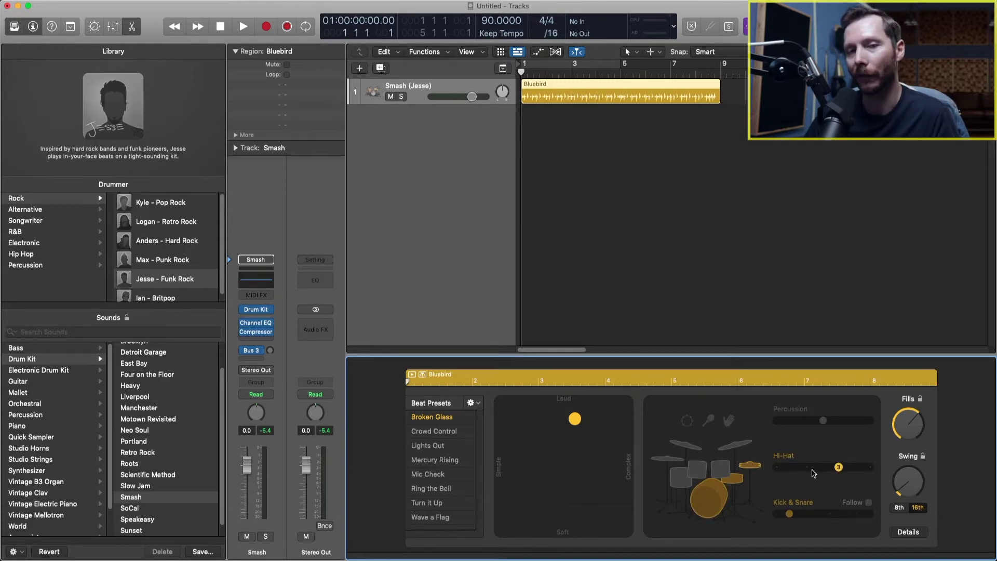
{"action": "mouse_move", "coordinate": [839, 467]}
{"action": "left_mouse_down"}
{"action": "mouse_move", "coordinate": [810, 468]}
{"action": "mouse_move", "coordinate": [872, 469]}
{"action": "mouse_move", "coordinate": [840, 470]}
{"action": "left_mouse_up"}
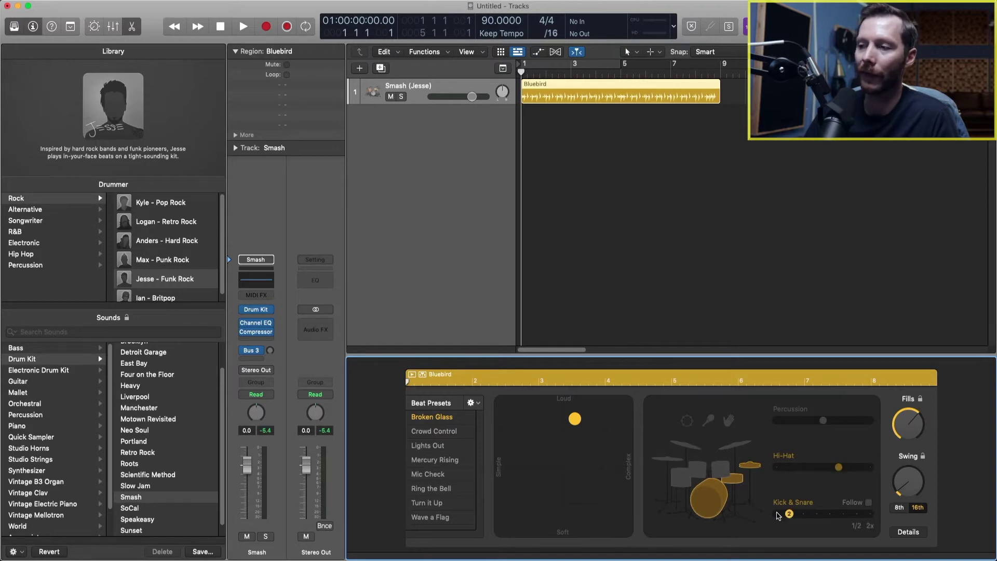
{"action": "mouse_move", "coordinate": [790, 514]}
{"action": "left_mouse_down"}
{"action": "mouse_move", "coordinate": [869, 515]}
{"action": "mouse_move", "coordinate": [788, 515]}
{"action": "left_mouse_up"}
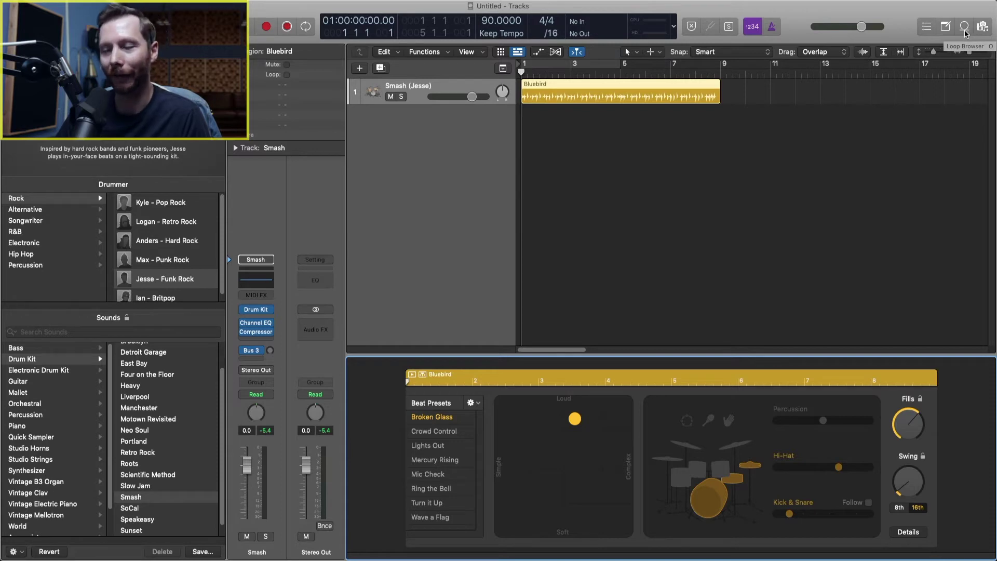
Step: Open the Apple Loops browser and scroll through its 16300 loops
{"action": "left_click", "coordinate": [965, 32]}
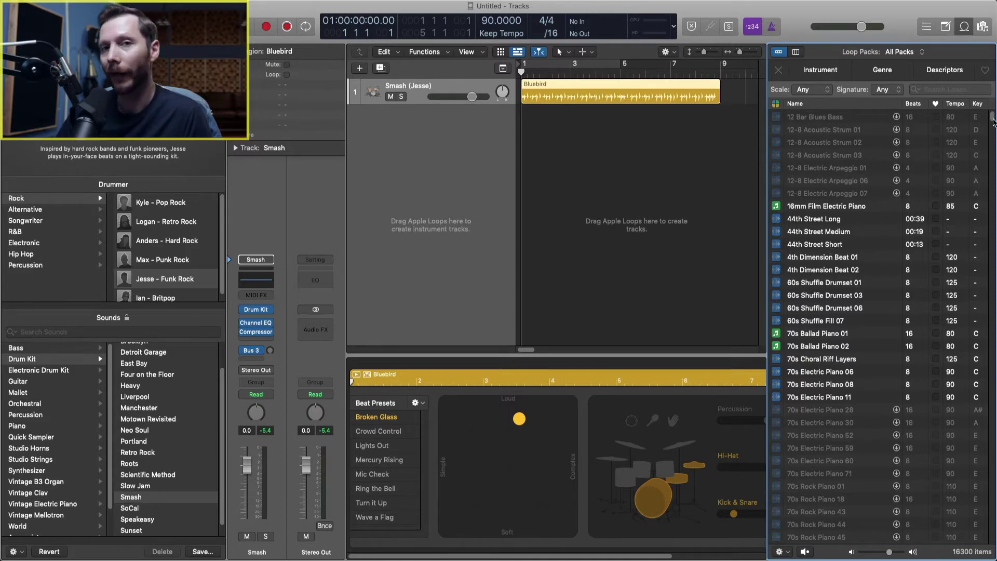
{"action": "left_click_drag", "start_coordinate": [992, 121], "coordinate": [970, 117]}
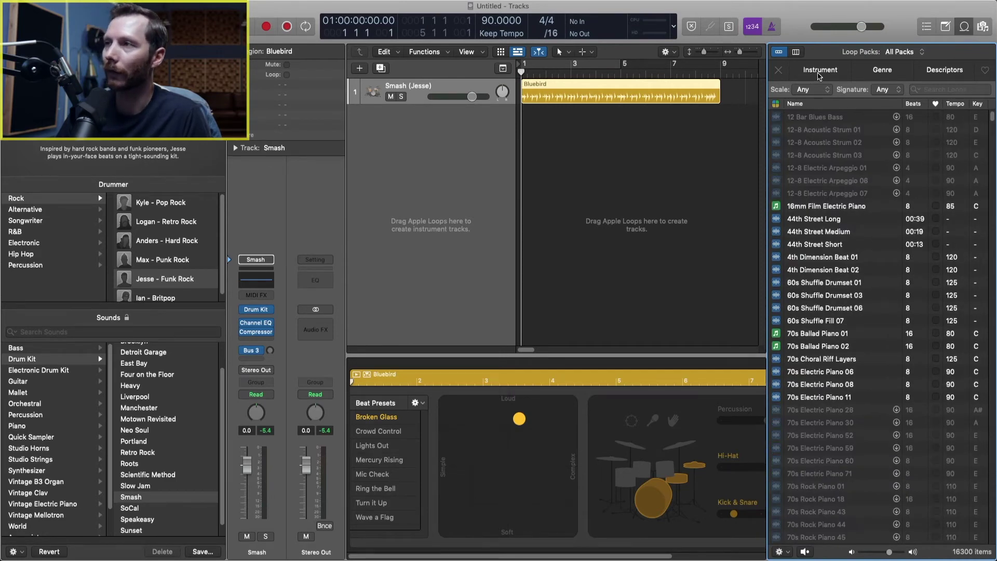
Step: Filter the Loop Browser to Bass instruments in the Funk genre, 77 loops
{"action": "left_click", "coordinate": [819, 71]}
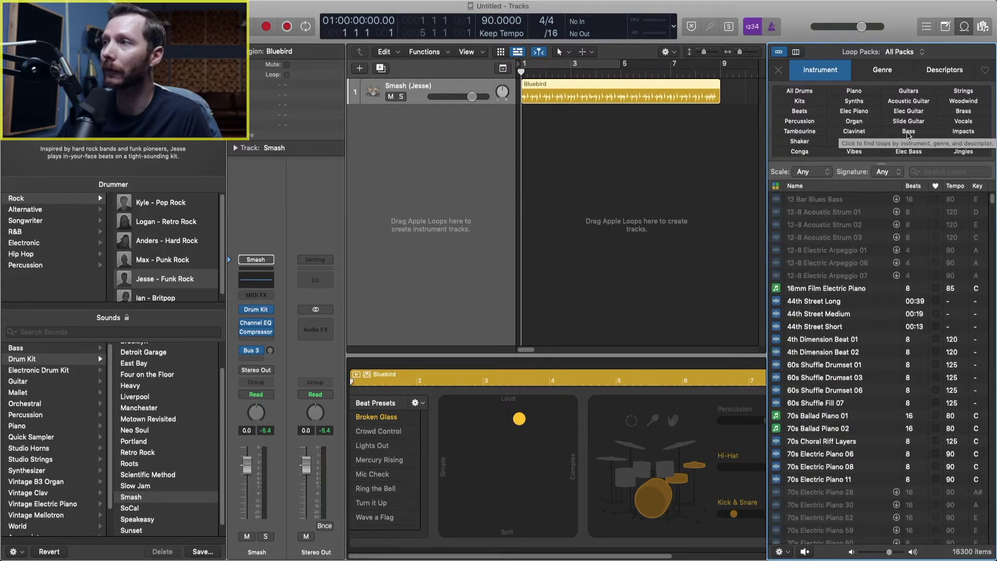
{"action": "left_click", "coordinate": [908, 131]}
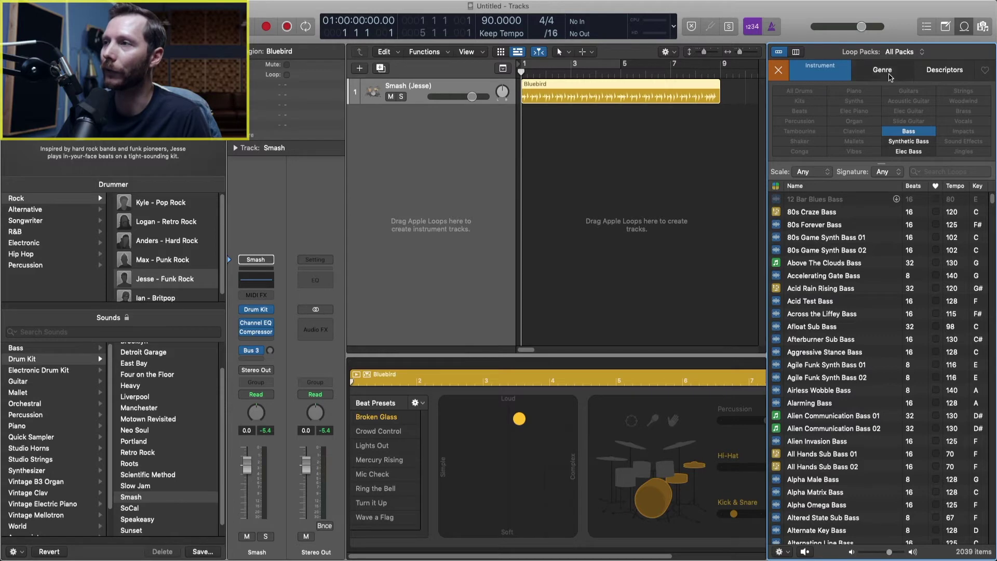
{"action": "left_click", "coordinate": [888, 74]}
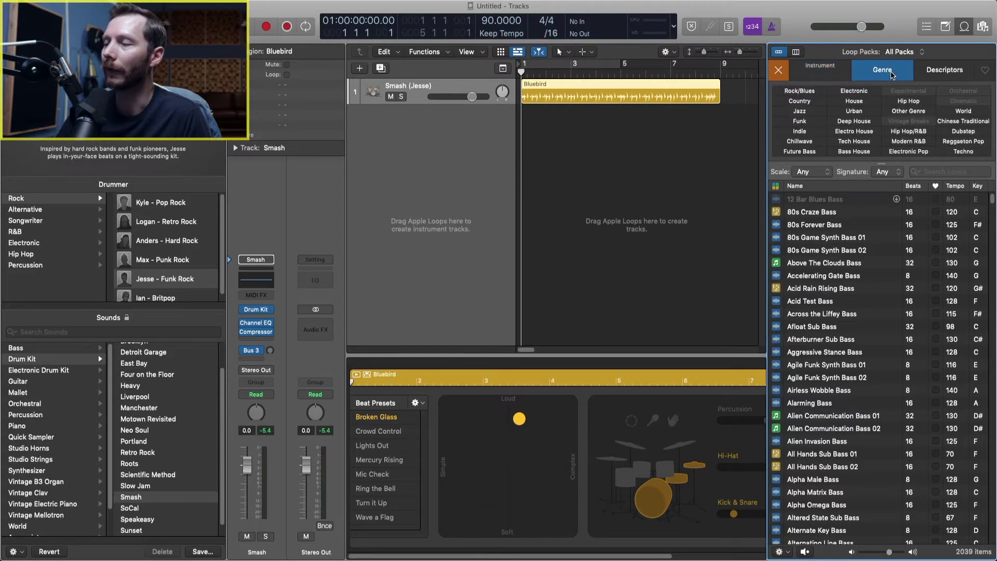
{"action": "left_click", "coordinate": [801, 121]}
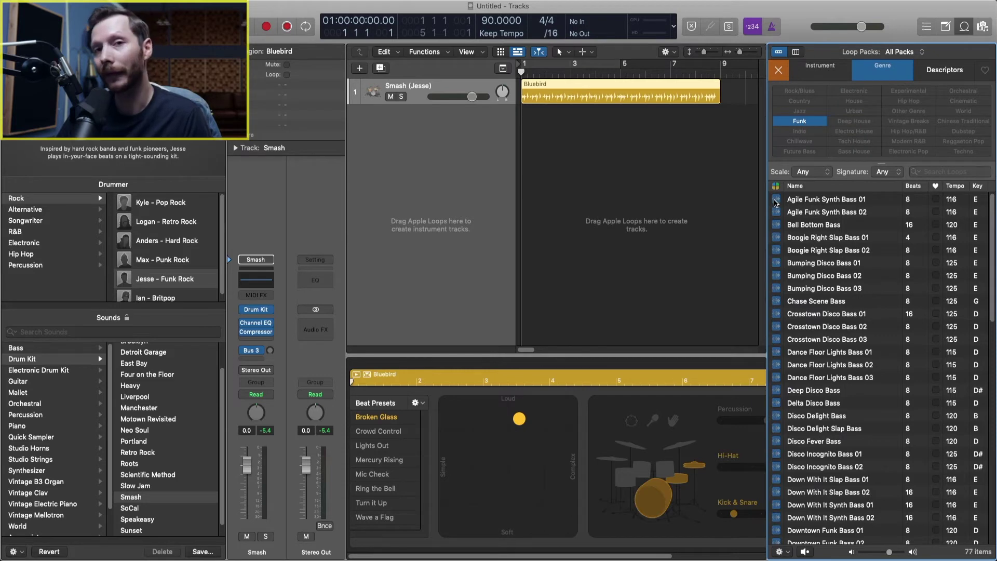
Step: Preview Agile Funk Synth Bass 01, Bell Bottom Bass and Disco Incognito Bass 02, settling on the last
{"action": "left_click", "coordinate": [776, 200]}
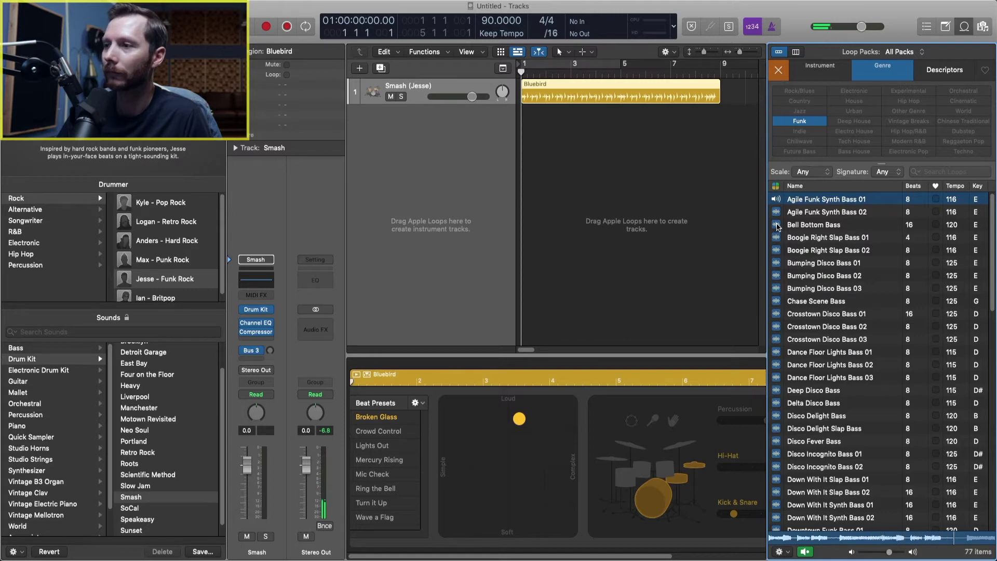
{"action": "left_click", "coordinate": [776, 225]}
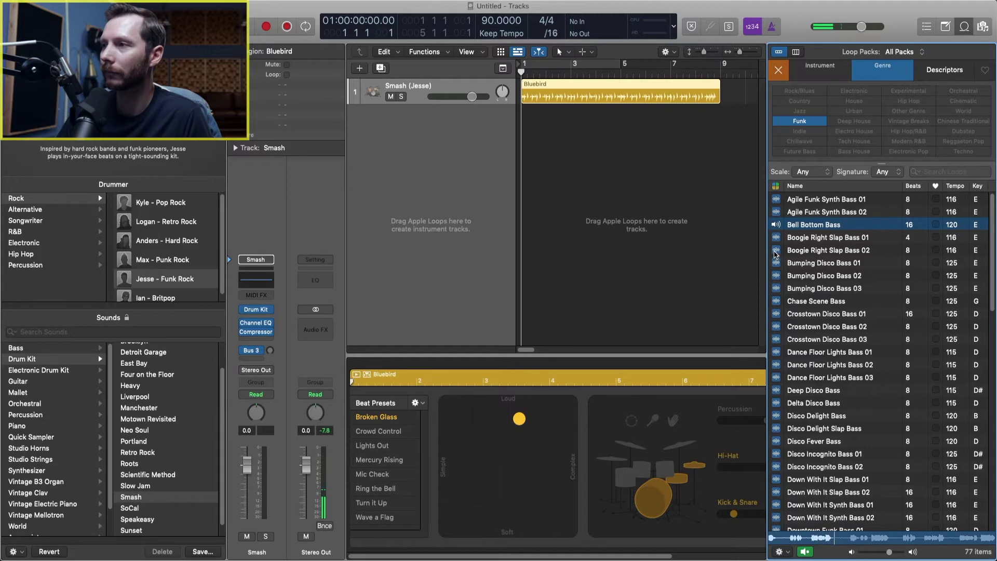
{"action": "scroll", "coordinate": [777, 270], "scroll_direction": "down", "scroll_amount": 5}
{"action": "left_click", "coordinate": [780, 293]}
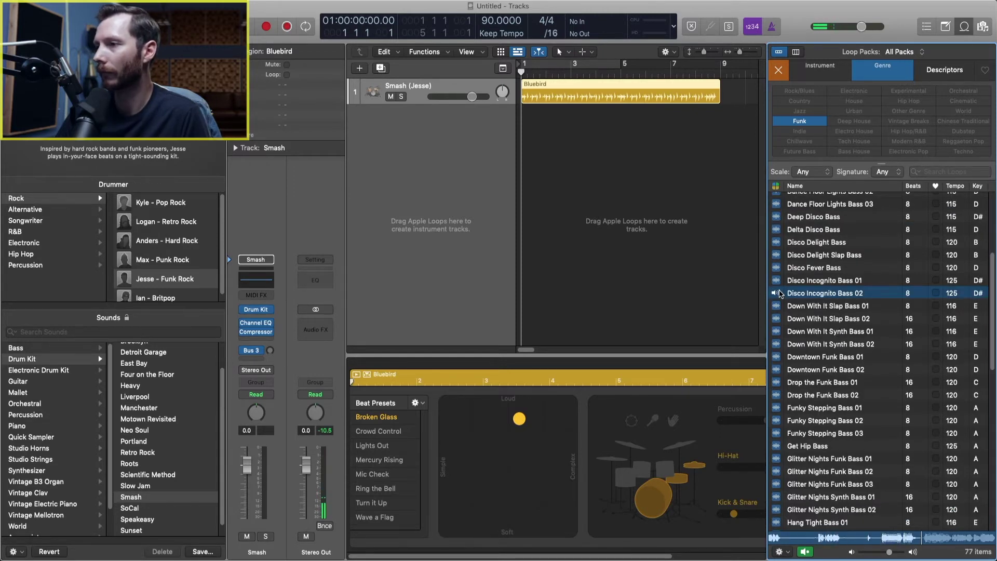
{"action": "left_click", "coordinate": [780, 293]}
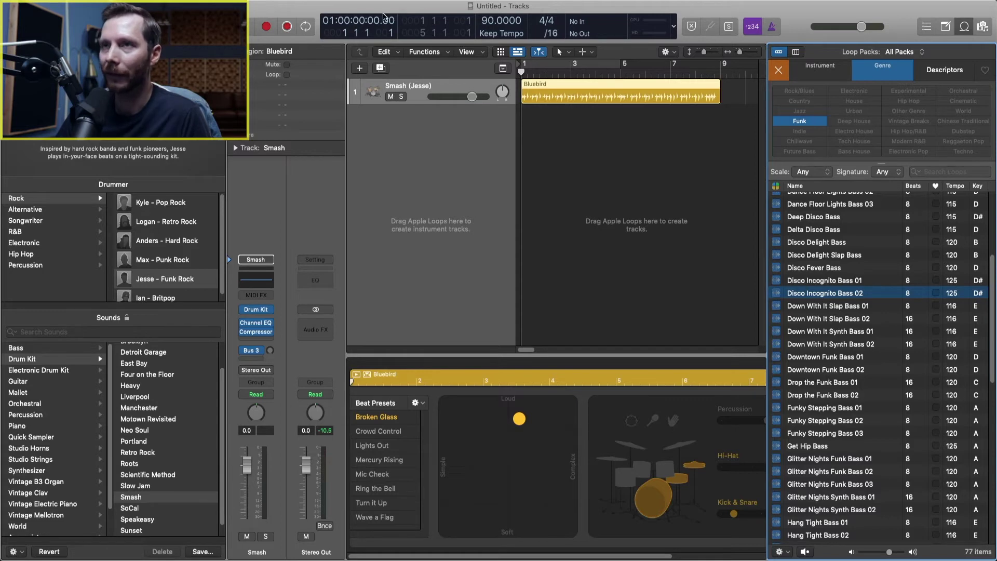
Step: Switch the LCD display to Beats & Project to show bar, tempo and key
{"action": "left_click", "coordinate": [674, 27]}
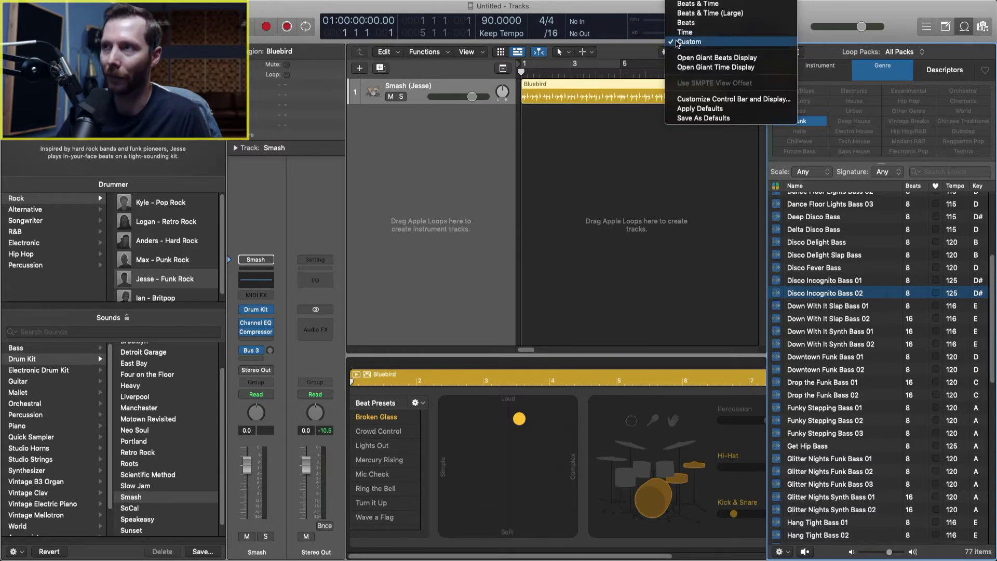
{"action": "scroll", "coordinate": [678, 44], "scroll_direction": "up", "scroll_amount": 2}
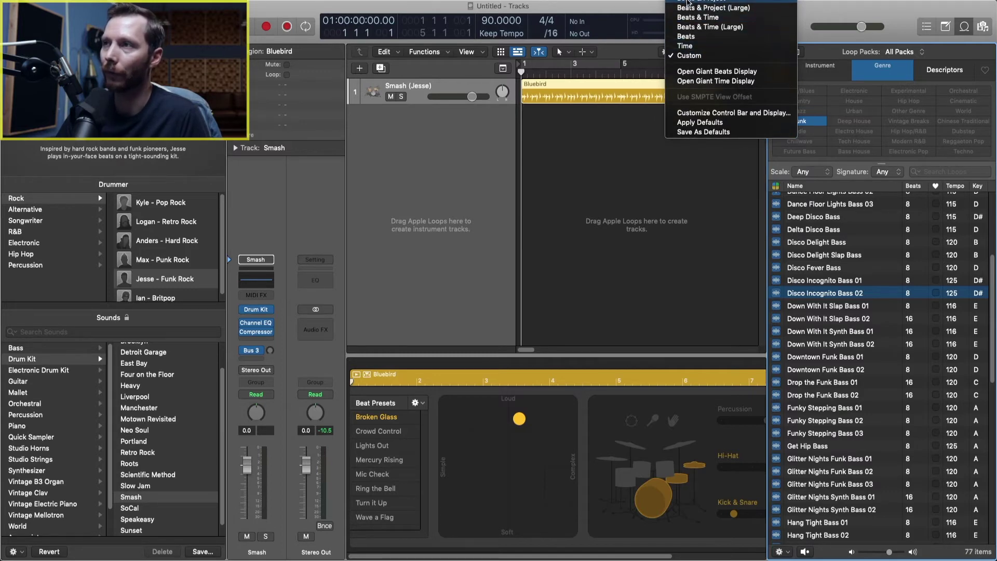
{"action": "left_click", "coordinate": [688, 3]}
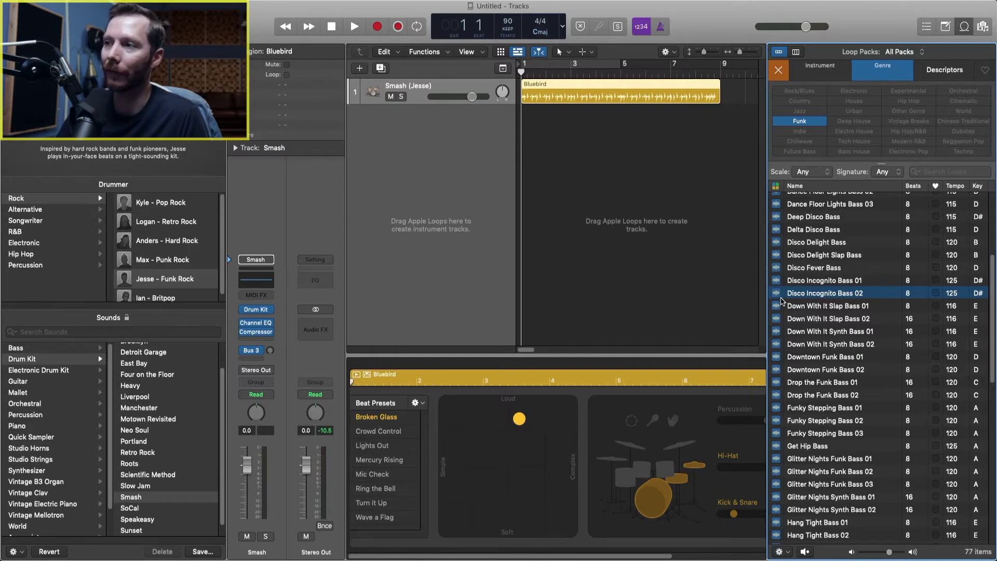
Step: Set the project key to E♭ major and audition Disco Incognito Bass 02 before and after
{"action": "left_click", "coordinate": [776, 294]}
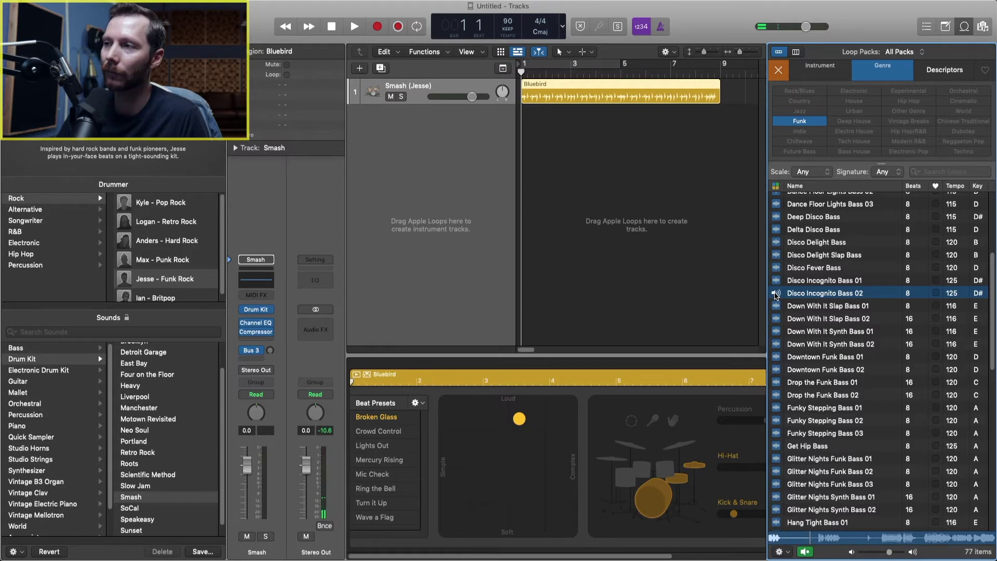
{"action": "left_click", "coordinate": [775, 294]}
{"action": "left_click", "coordinate": [540, 31]}
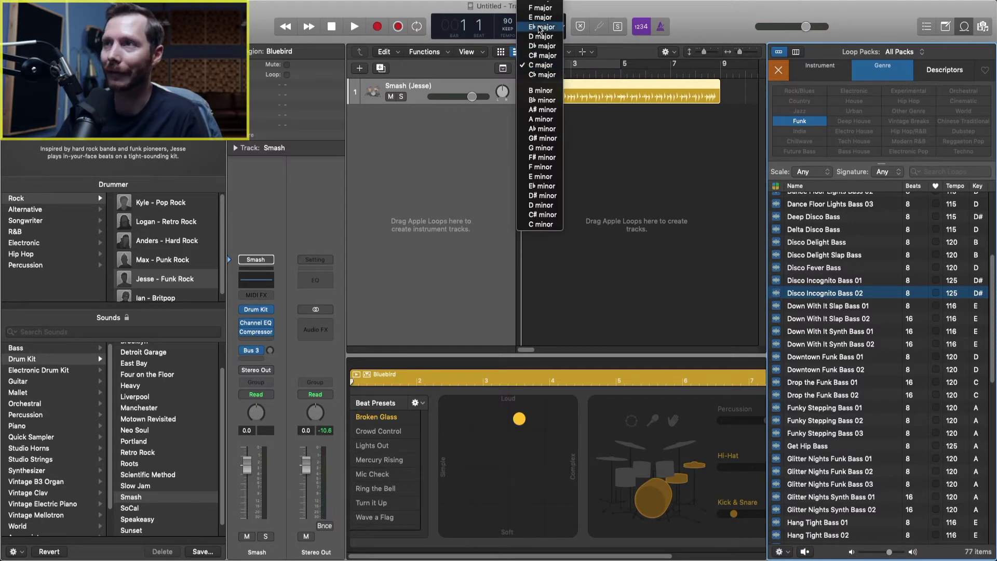
{"action": "left_click", "coordinate": [540, 27]}
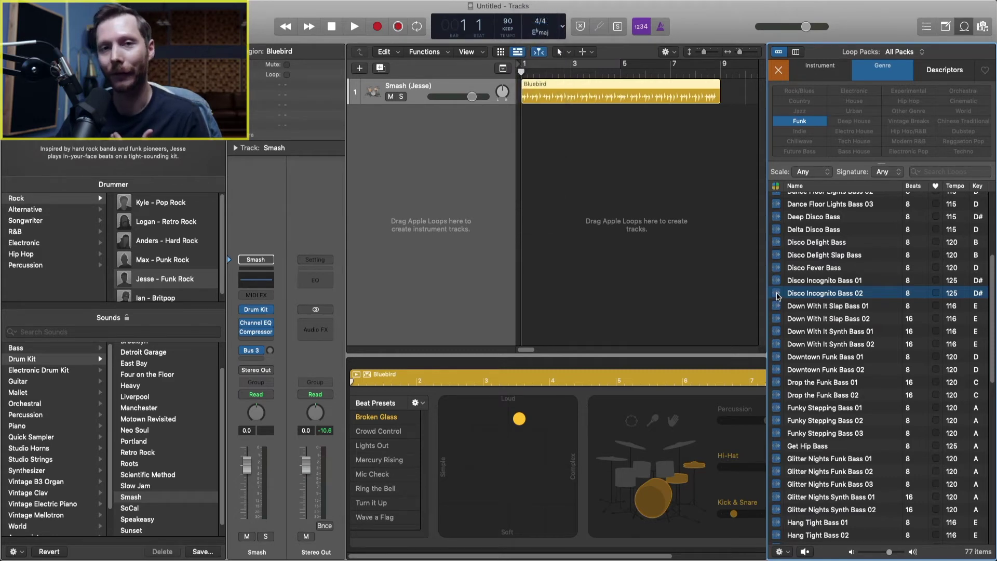
{"action": "left_click", "coordinate": [776, 293]}
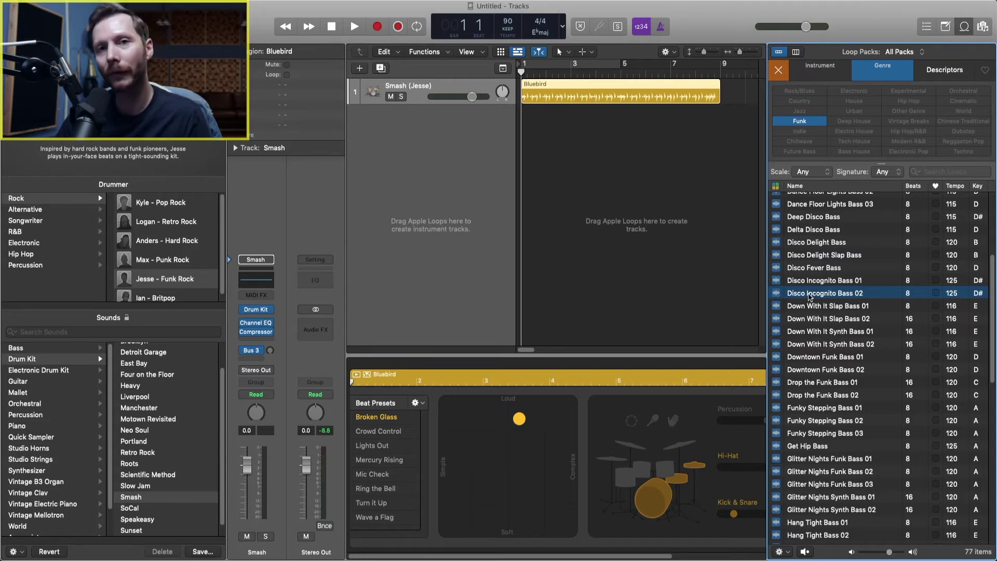
Step: Add Disco Incognito Bass 02 to the arrangement and loop it to the Bluebird drummer region's end
{"action": "left_click_drag", "start_coordinate": [809, 296], "coordinate": [518, 184]}
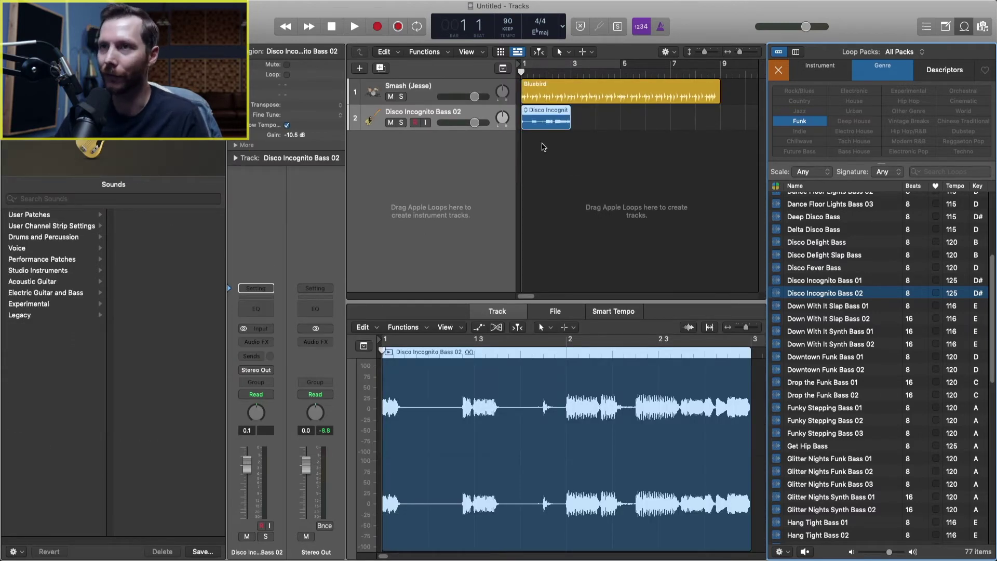
{"action": "key", "text": "space"}
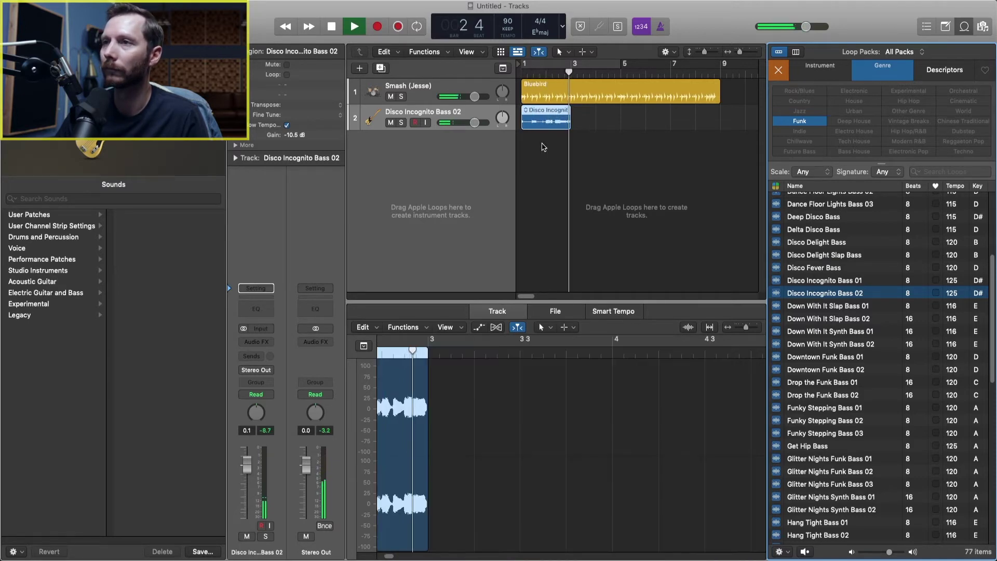
{"action": "key", "text": "space"}
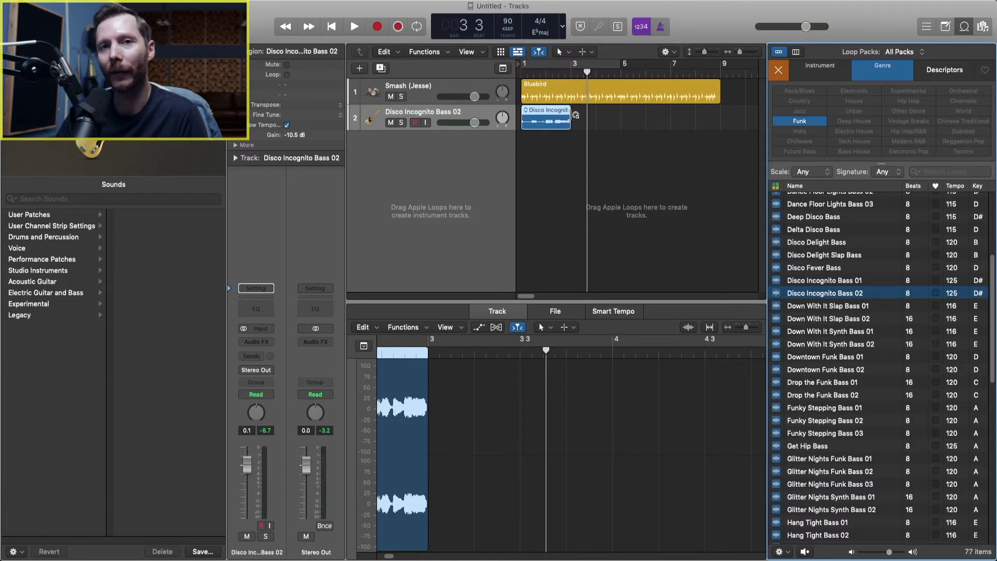
{"action": "left_click_drag", "start_coordinate": [576, 116], "coordinate": [721, 130]}
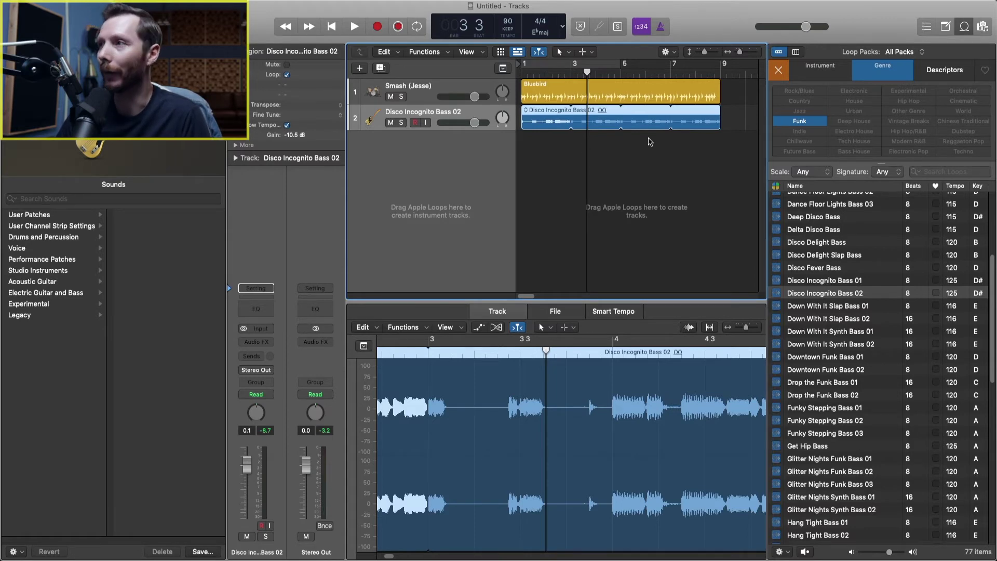
Step: Close the Loop Browser and create a new Software Instrument track, Inst 2
{"action": "left_click", "coordinate": [964, 27]}
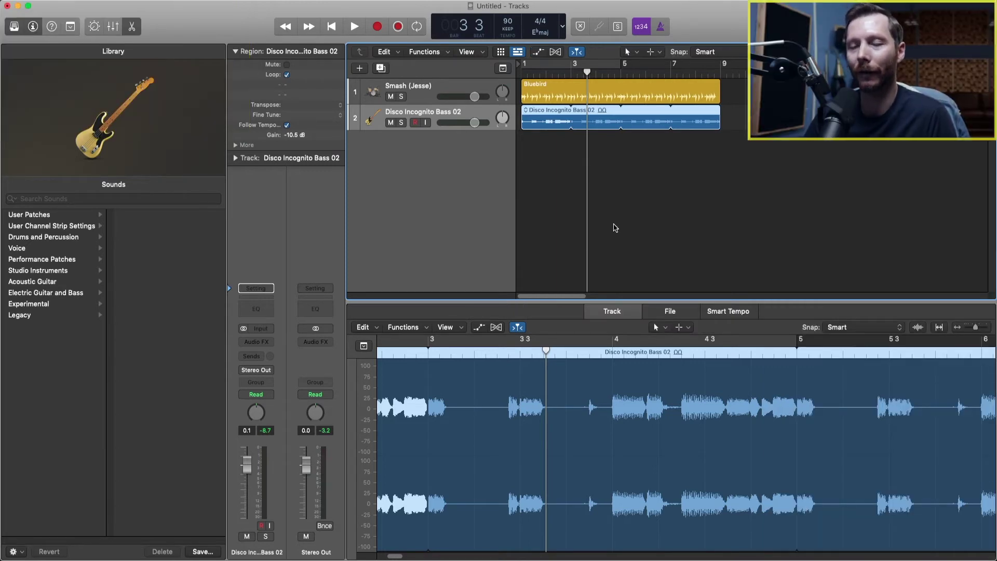
{"action": "left_click", "coordinate": [359, 69]}
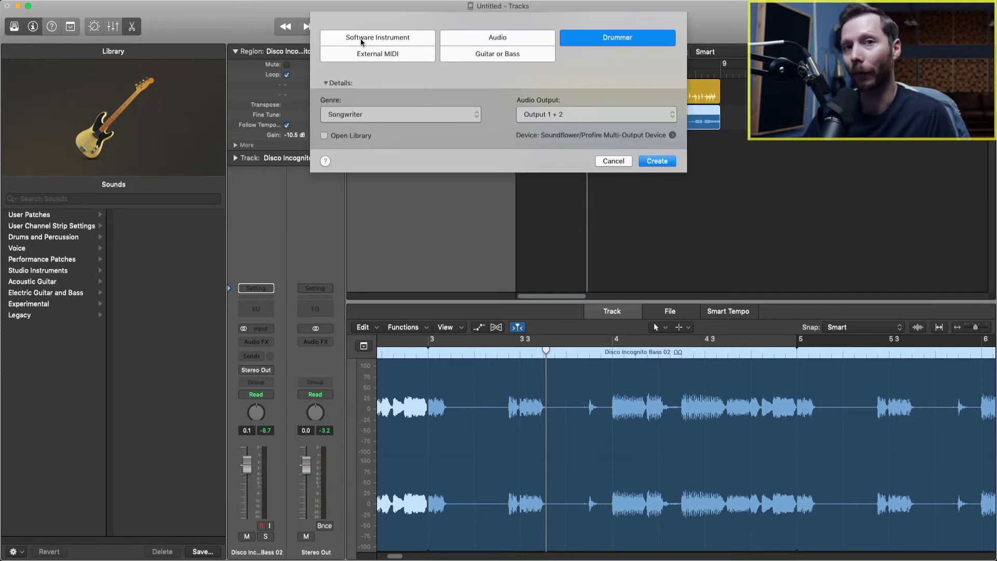
{"action": "left_click", "coordinate": [375, 40]}
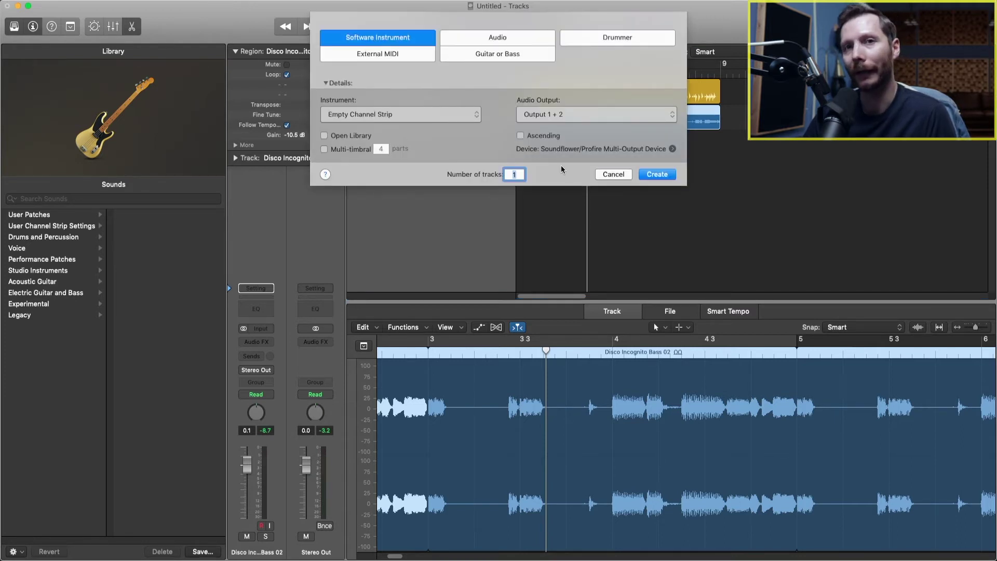
{"action": "left_click", "coordinate": [652, 178]}
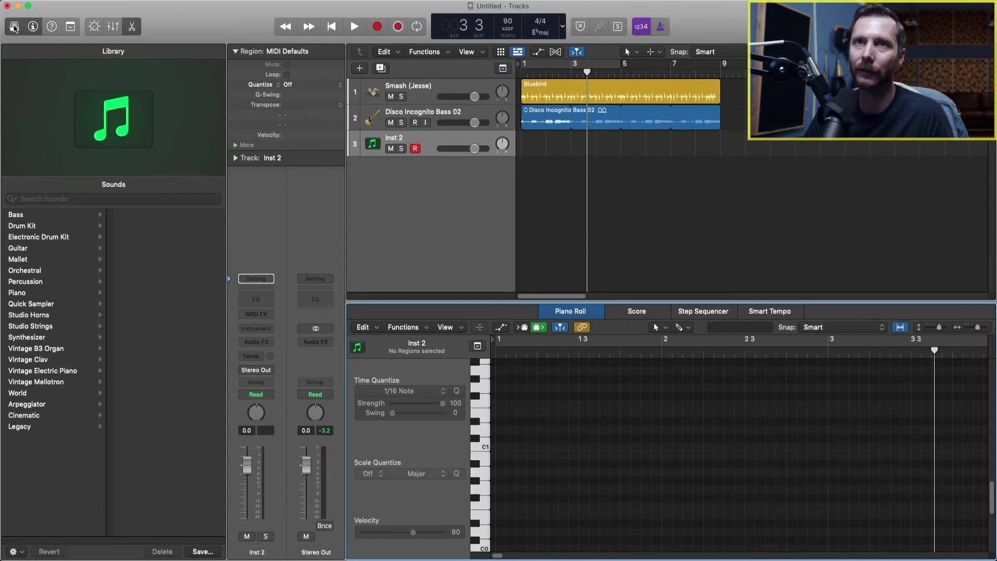
Step: Load Vintage Electric Piano > Wurlitzer Modern onto the new track and return to the project start
{"action": "left_click", "coordinate": [15, 27]}
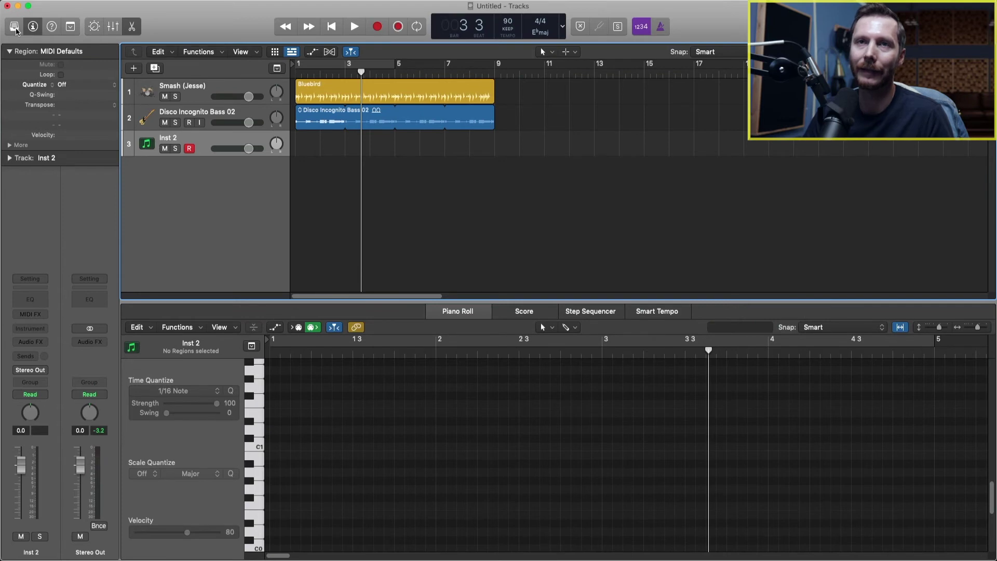
{"action": "left_click", "coordinate": [15, 28]}
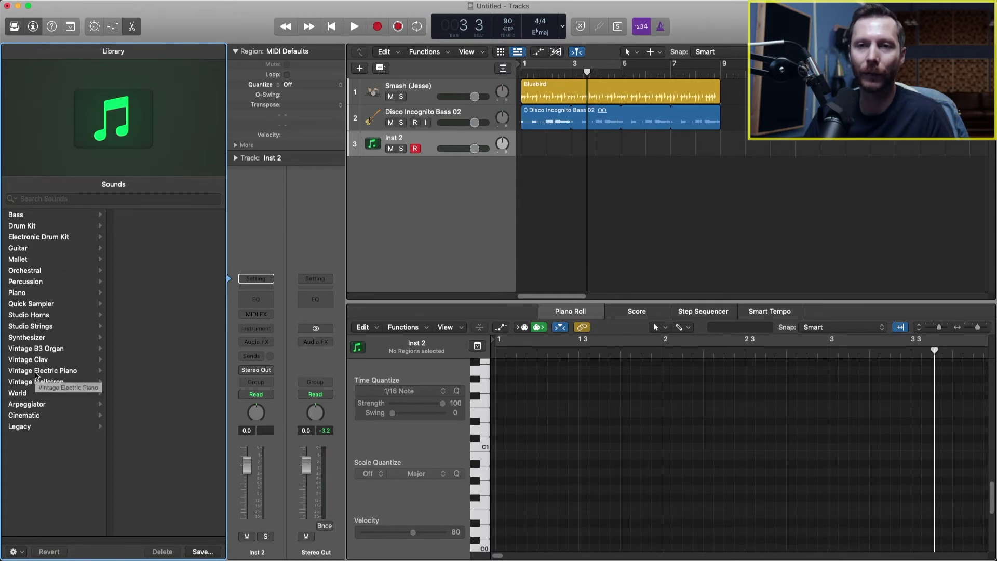
{"action": "left_click", "coordinate": [36, 372]}
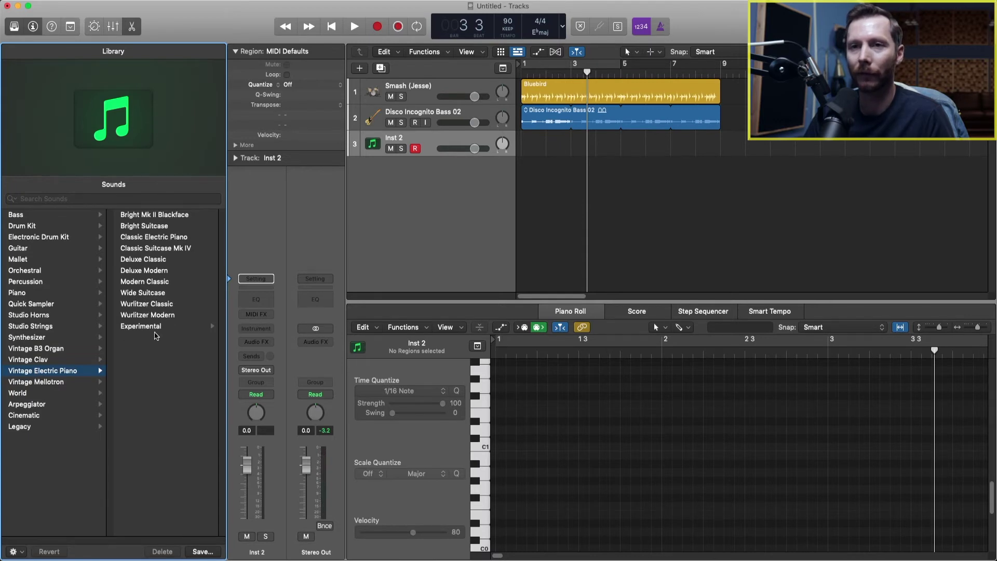
{"action": "left_click", "coordinate": [151, 316]}
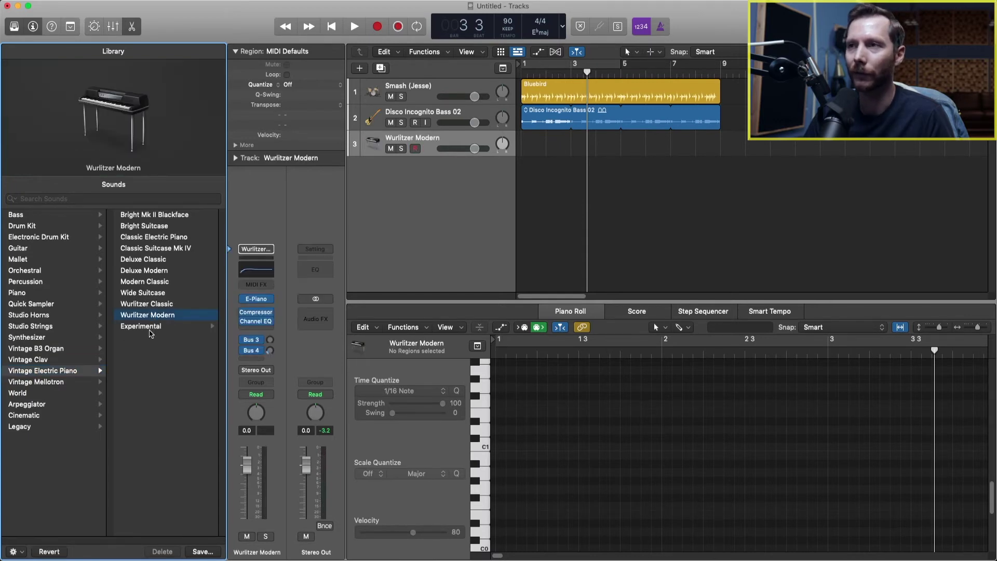
{"action": "key", "text": "Return"}
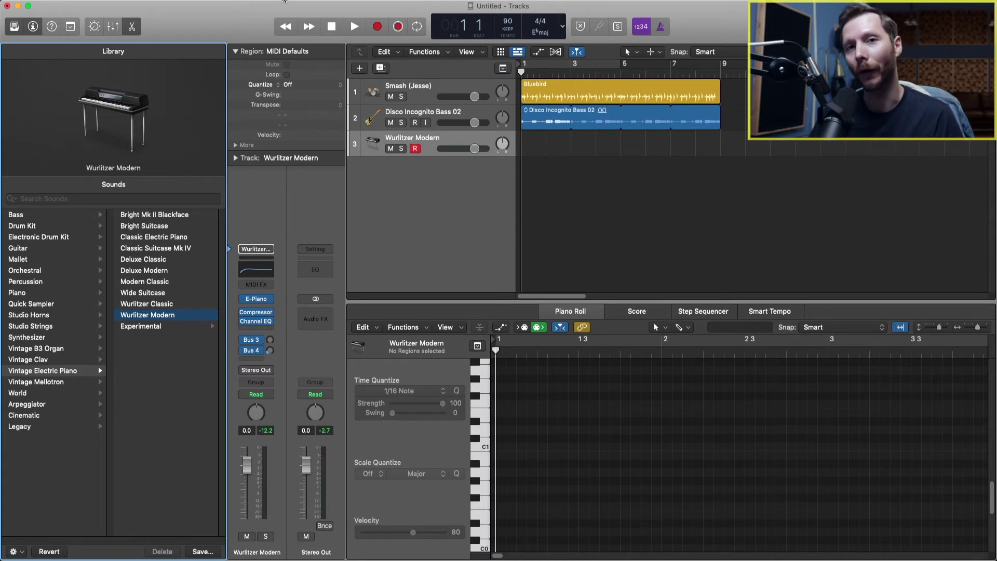
{"action": "left_click", "coordinate": [283, 1]}
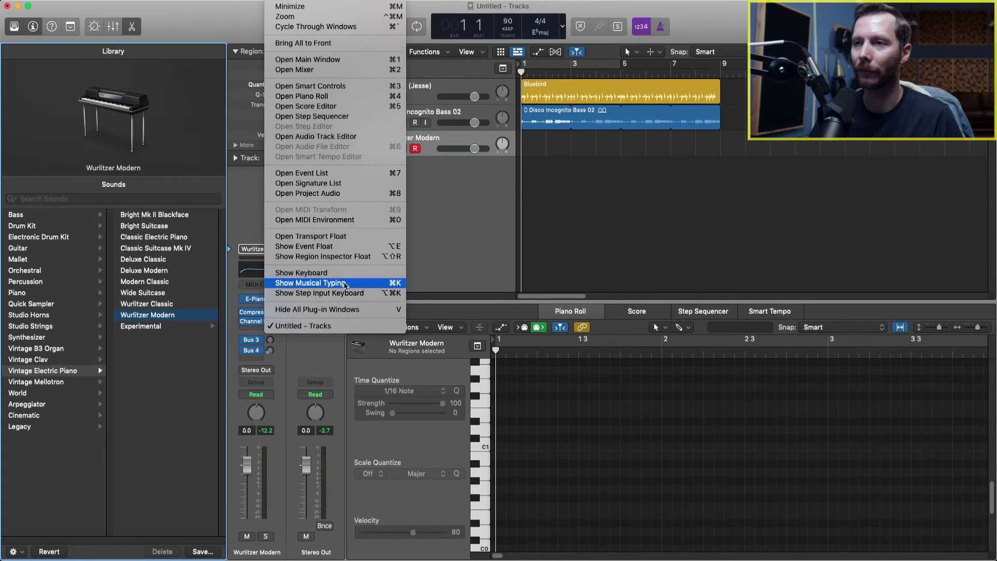
{"action": "left_click", "coordinate": [345, 285]}
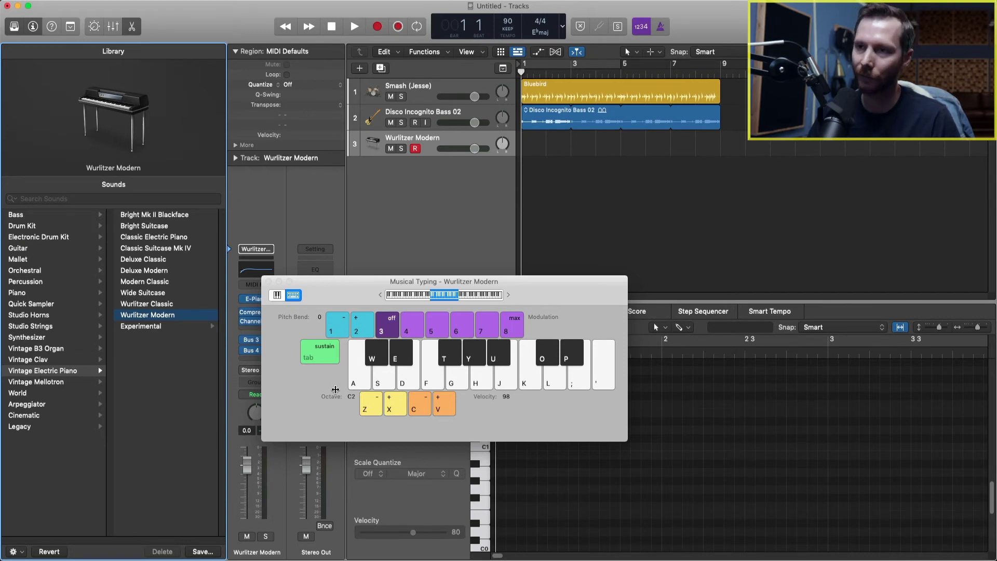
{"action": "key", "text": "a"}
{"action": "key", "text": "e"}
{"action": "key", "text": "f"}
{"action": "key", "text": "e"}
{"action": "key", "text": "a"}
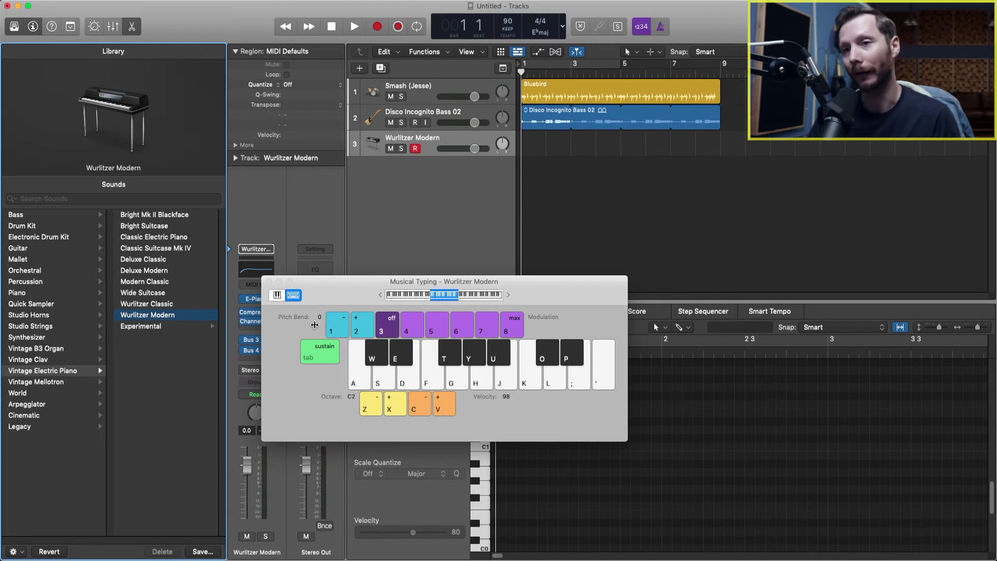
Step: Close the Musical Typing keyboard and set the recording count-in to 1 Bar
{"action": "left_click", "coordinate": [268, 281]}
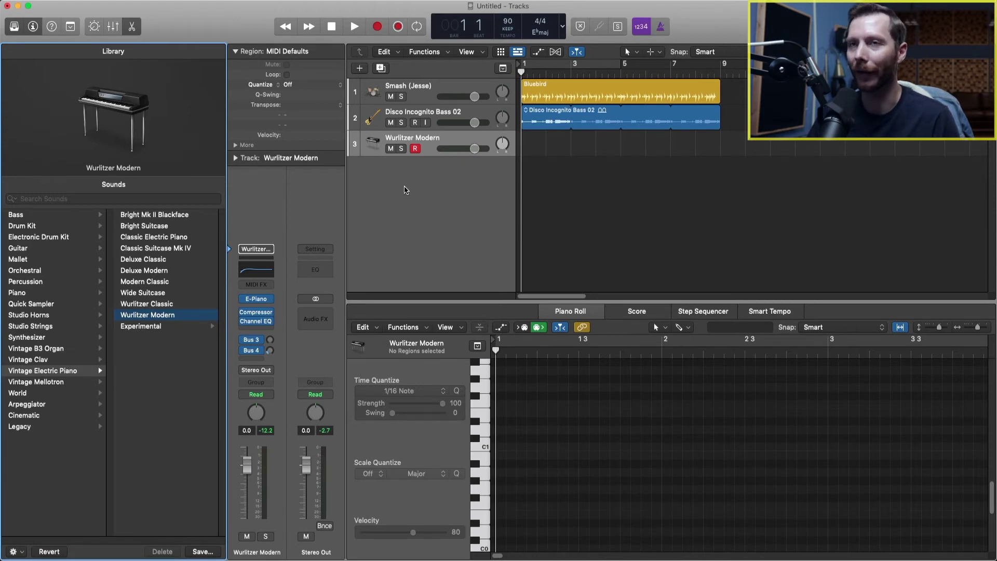
{"action": "left_click", "coordinate": [201, 1]}
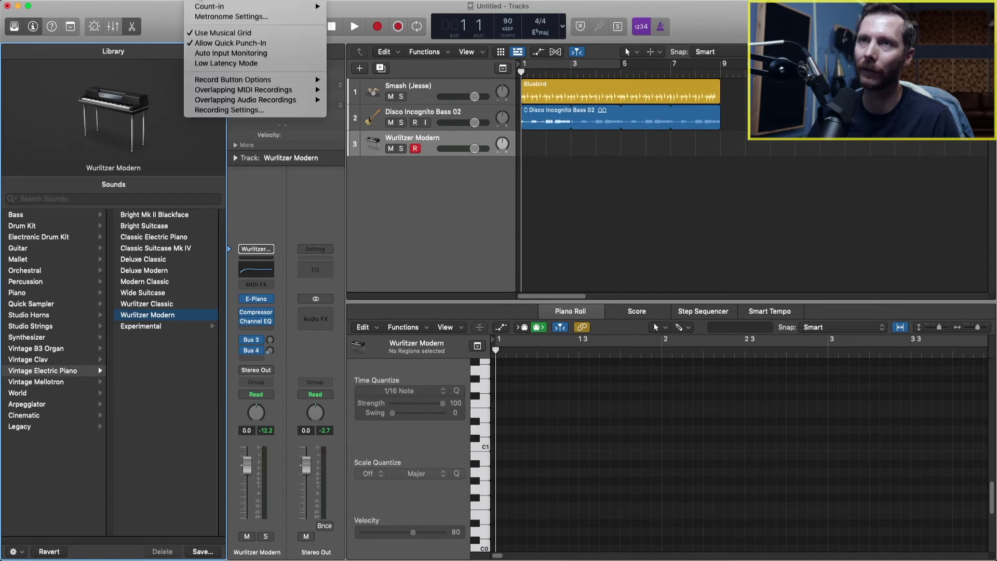
{"action": "mouse_move", "coordinate": [200, 9]}
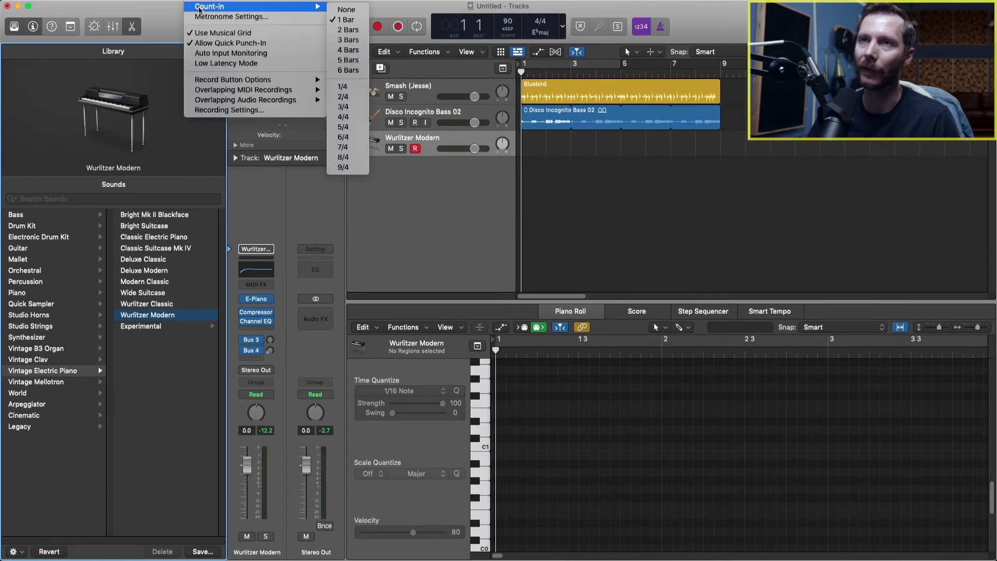
{"action": "left_click", "coordinate": [349, 21]}
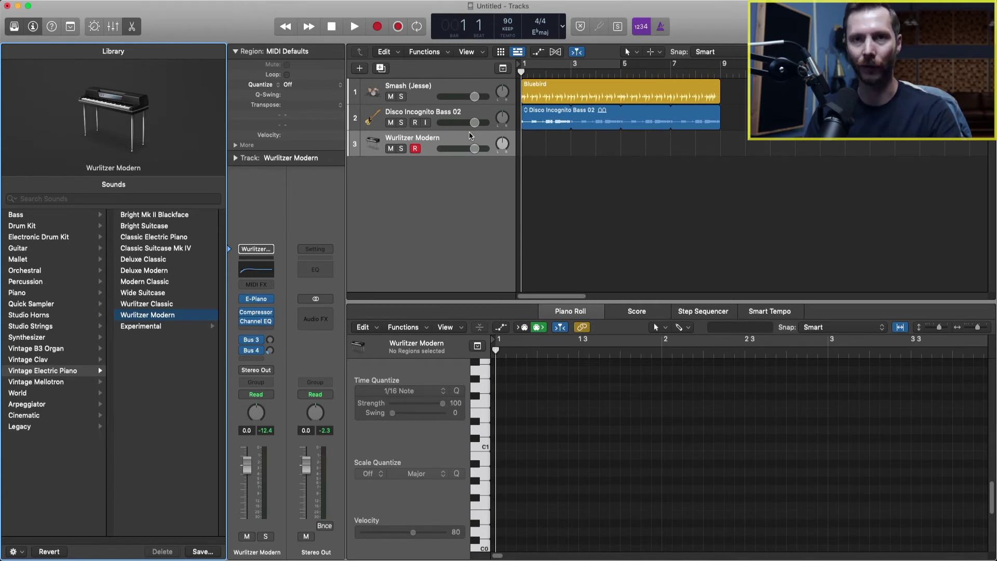
Step: Record an eight-bar Wurlitzer Modern chord part over the drums and bass
{"action": "key", "text": "r"}
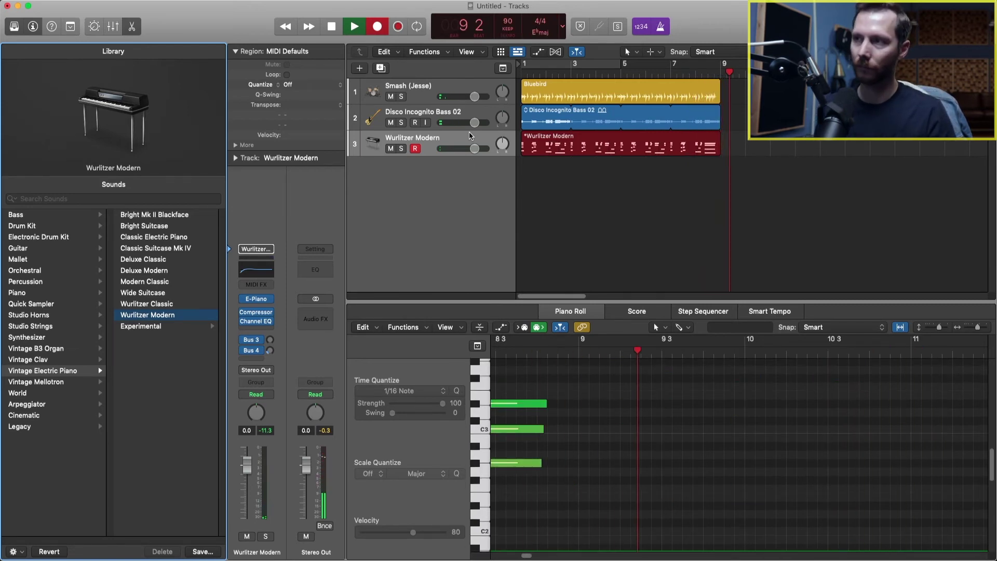
{"action": "key", "text": "space"}
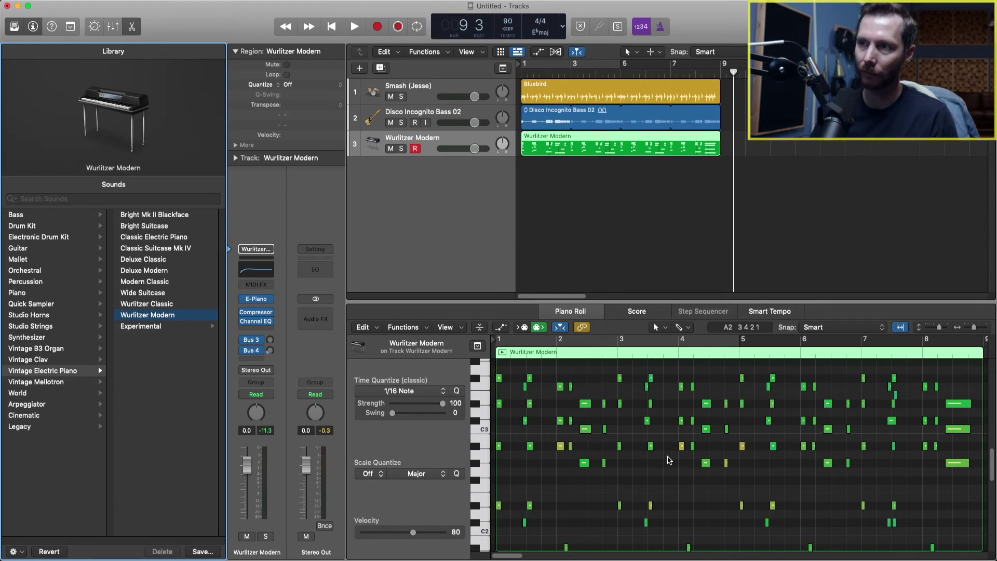
{"action": "key", "text": "e"}
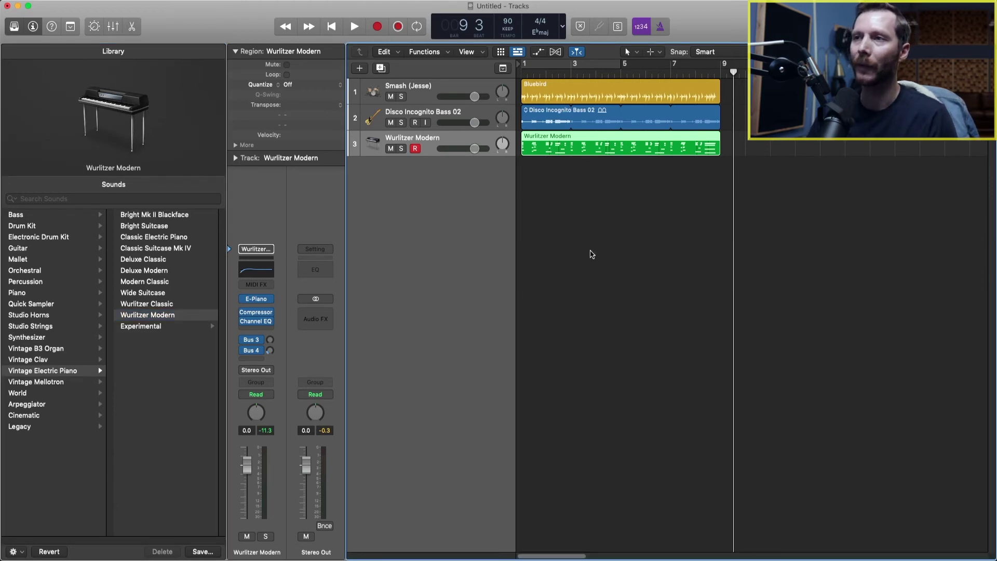
{"action": "left_click", "coordinate": [570, 209]}
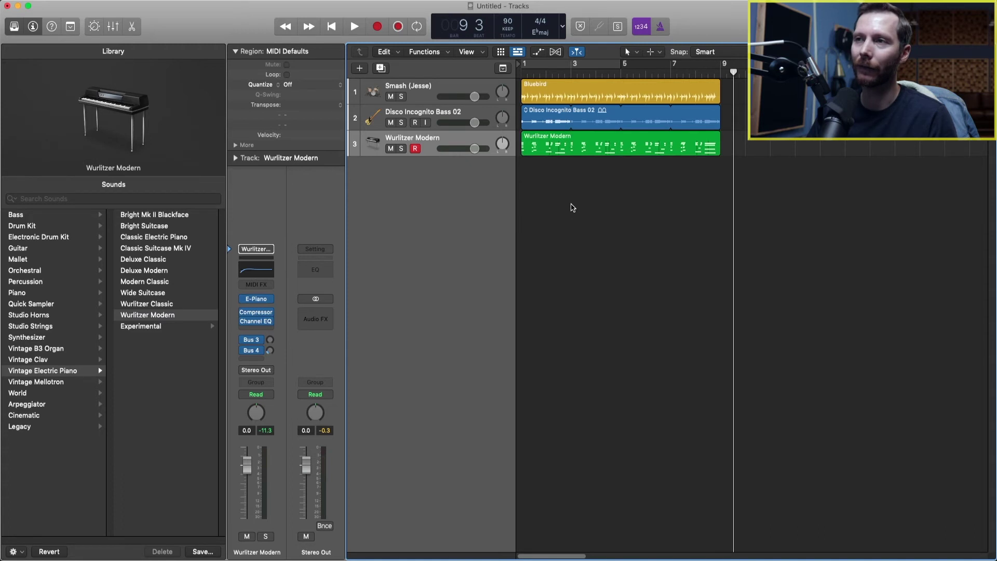
{"action": "double_click", "coordinate": [578, 145]}
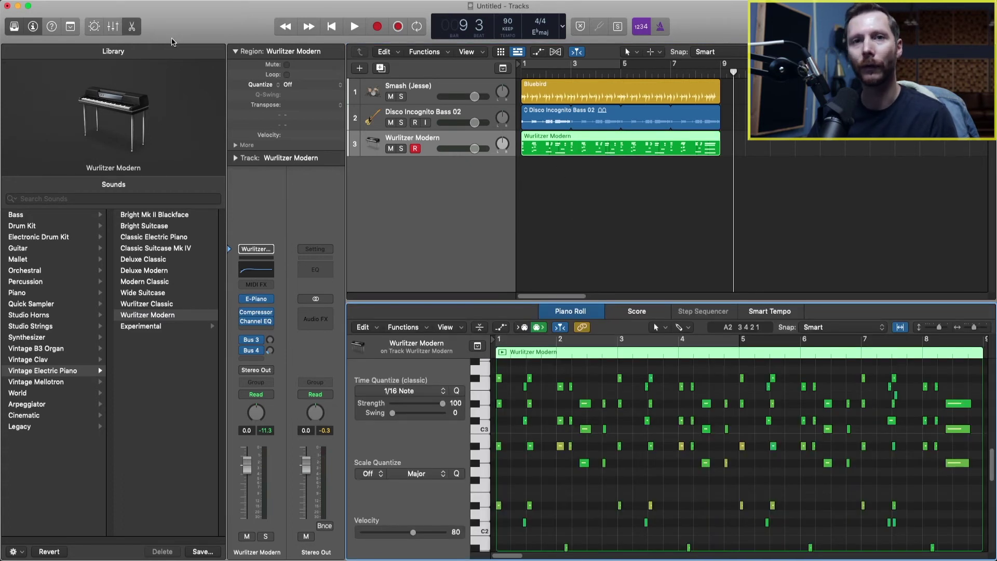
{"action": "left_click", "coordinate": [133, 29]}
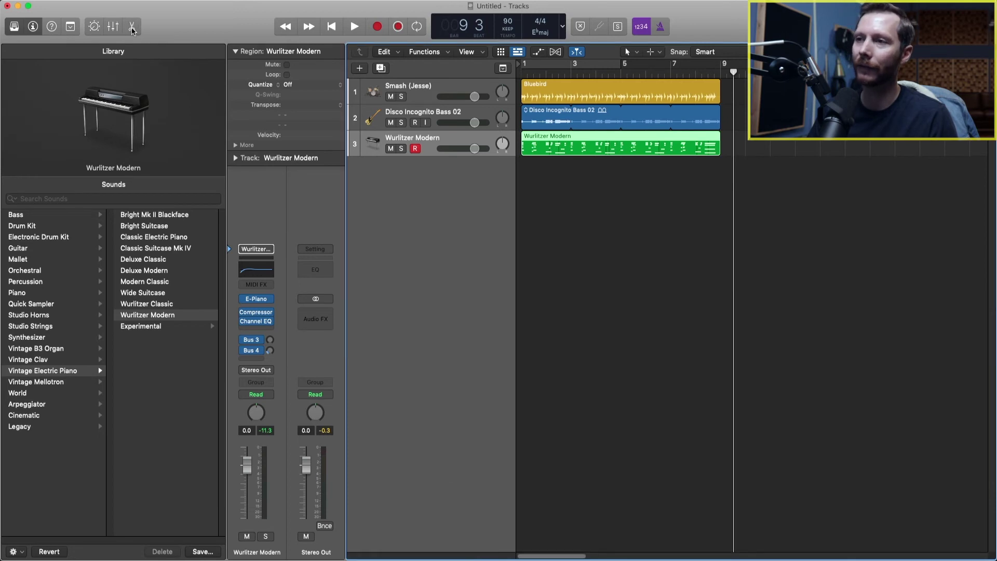
{"action": "left_click", "coordinate": [133, 29]}
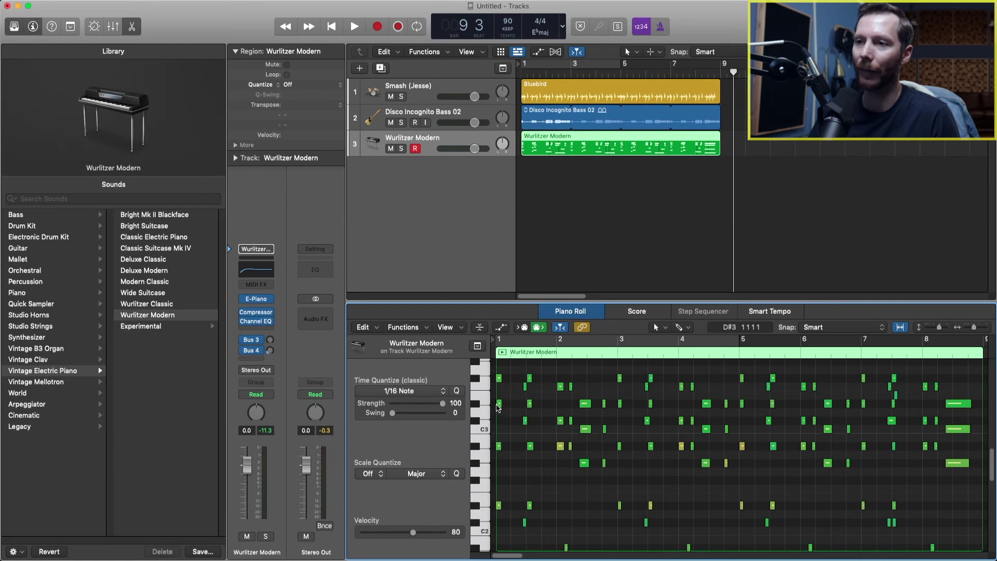
{"action": "left_click", "coordinate": [501, 436], "text": "ctrl+alt"}
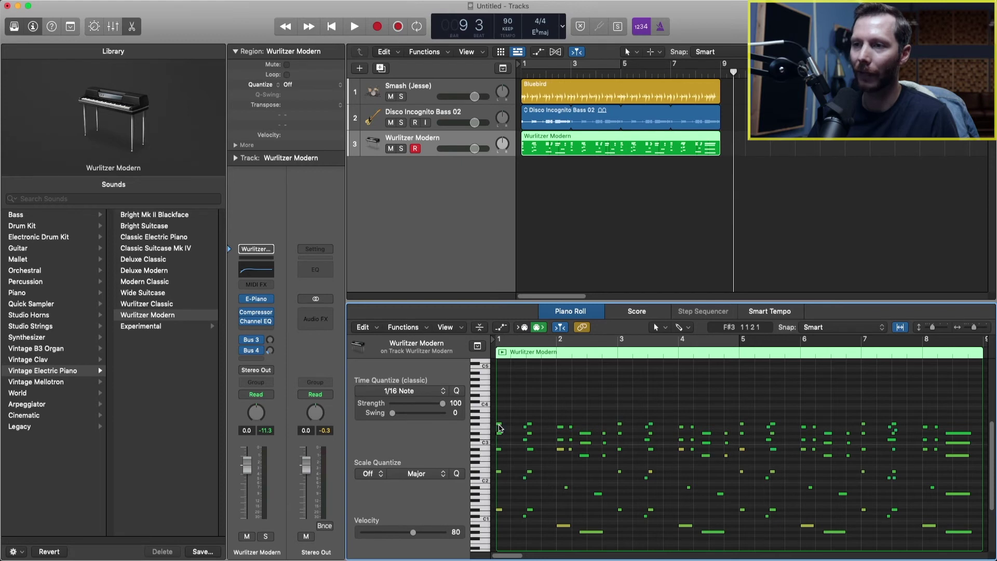
{"action": "left_click", "coordinate": [499, 432]}
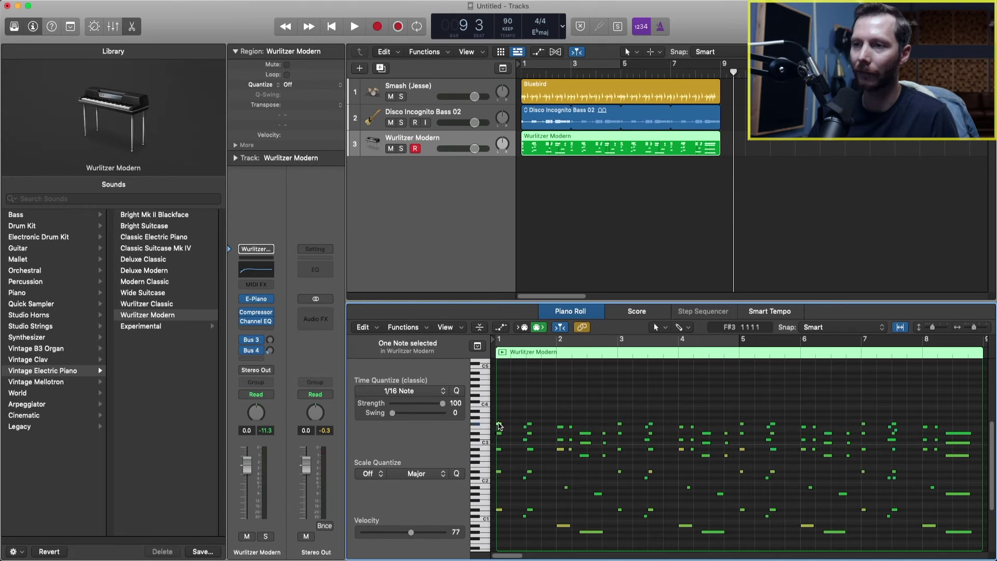
{"action": "left_click", "coordinate": [498, 449]}
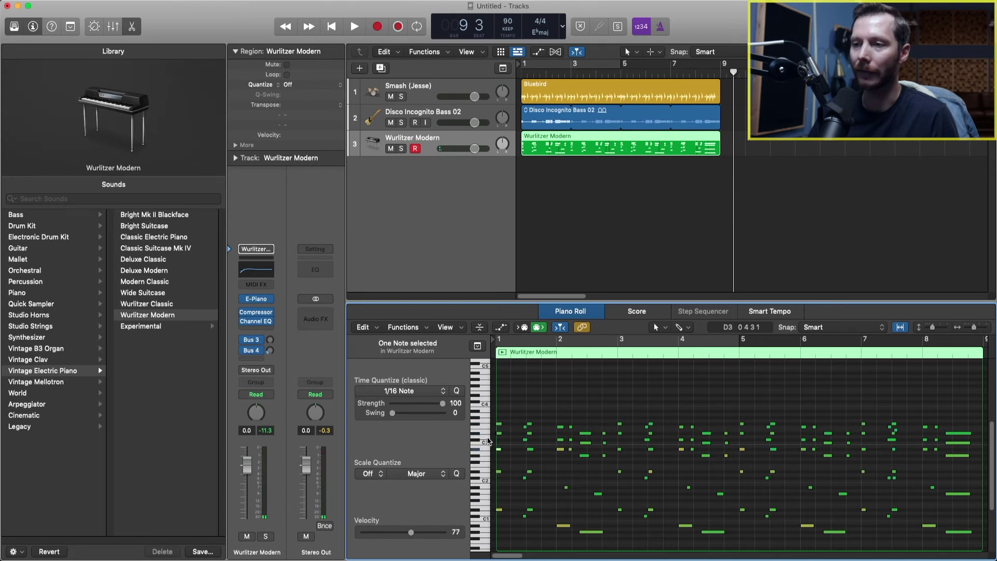
Step: Zoom the Piano Roll in close on the Wurlitzer chords in bar 1
{"action": "left_click", "coordinate": [566, 457], "text": "ctrl+alt"}
{"action": "left_click", "coordinate": [566, 457], "text": "ctrl+alt"}
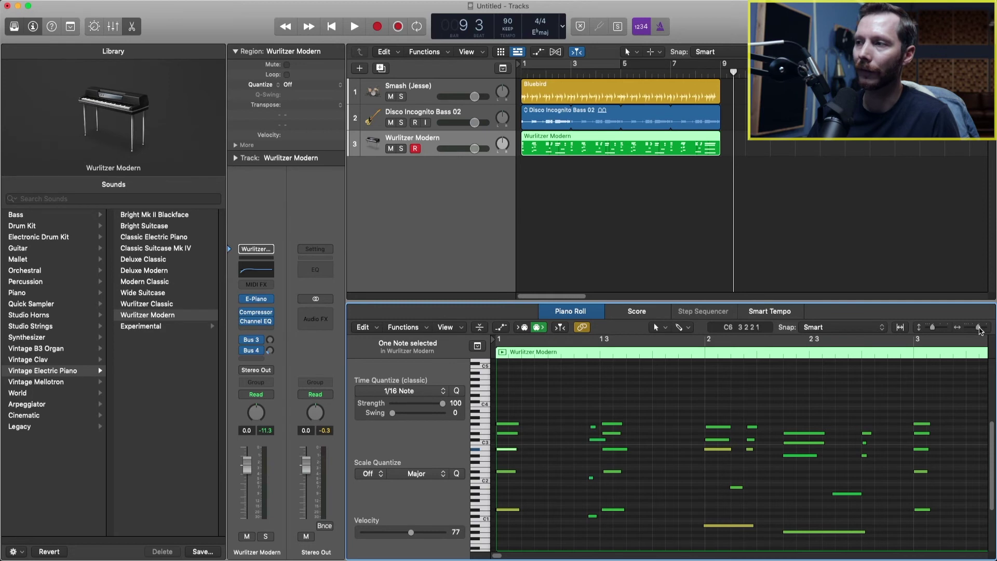
{"action": "left_click_drag", "start_coordinate": [981, 328], "coordinate": [935, 332]}
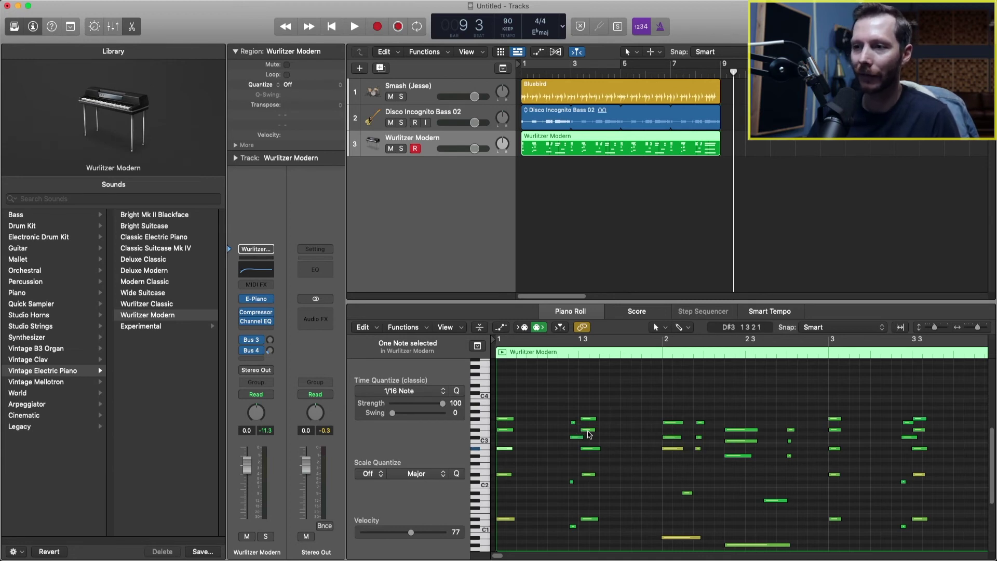
{"action": "left_click_drag", "start_coordinate": [523, 391], "coordinate": [647, 446]}
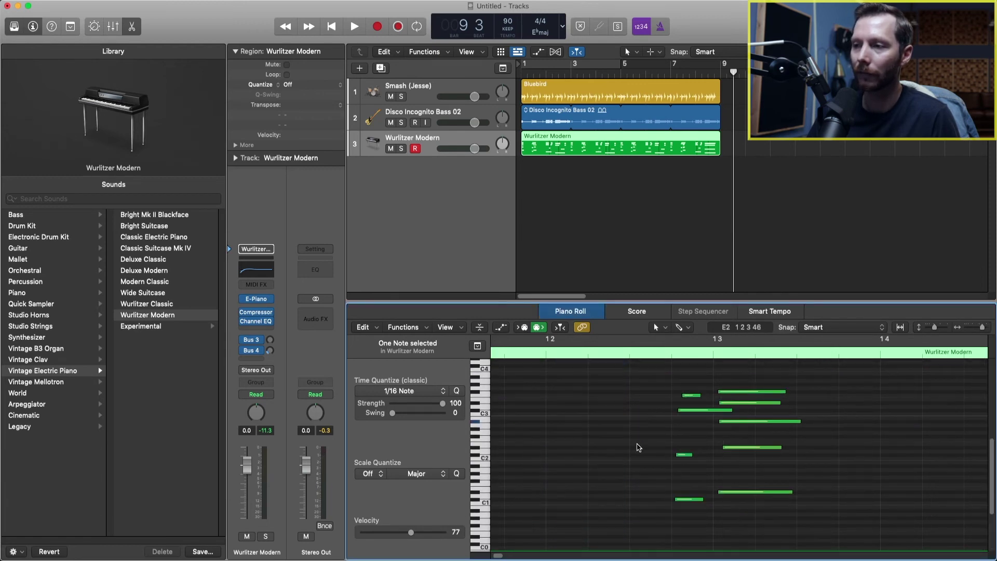
{"action": "scroll", "coordinate": [571, 442], "scroll_direction": "right", "scroll_amount": 3}
Step: Place the playhead near bar 1 beat 3 on the ruler
{"action": "left_click", "coordinate": [611, 352]}
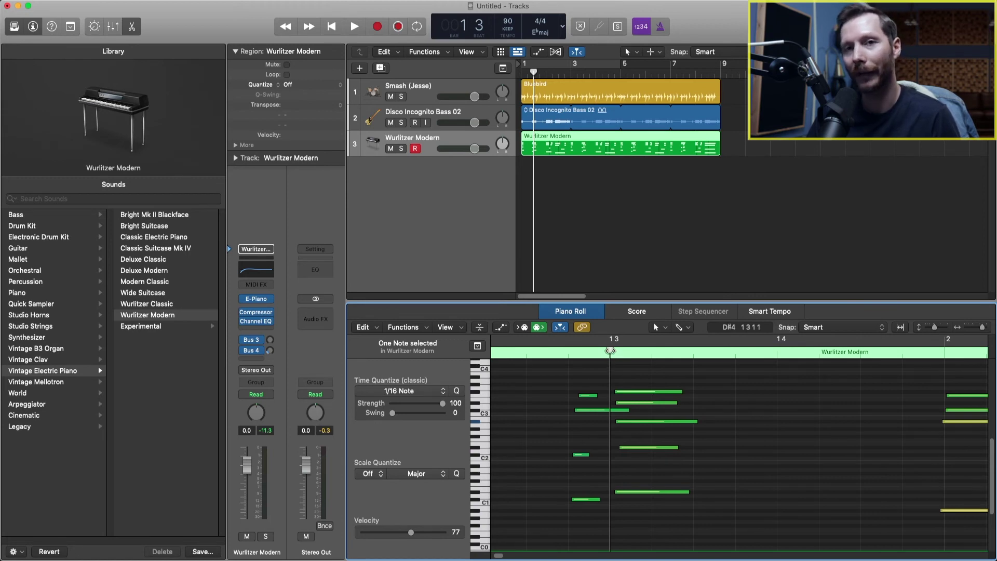
{"action": "mouse_move", "coordinate": [611, 351]}
{"action": "left_mouse_down"}
{"action": "mouse_move", "coordinate": [527, 353]}
{"action": "mouse_move", "coordinate": [608, 352]}
{"action": "left_mouse_up"}
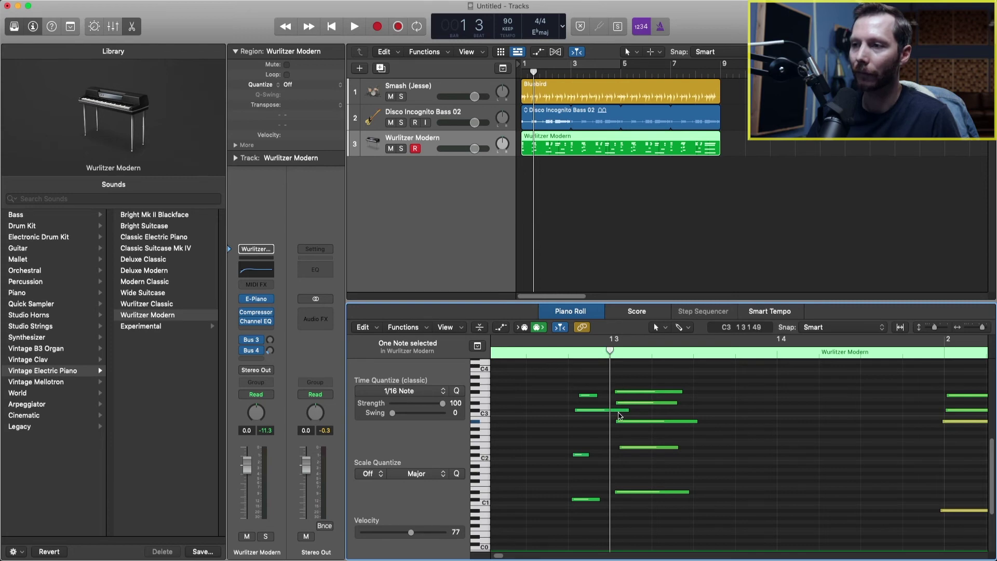
{"action": "mouse_move", "coordinate": [608, 351]}
{"action": "left_mouse_down"}
{"action": "mouse_move", "coordinate": [567, 357]}
{"action": "mouse_move", "coordinate": [610, 357]}
{"action": "left_mouse_up"}
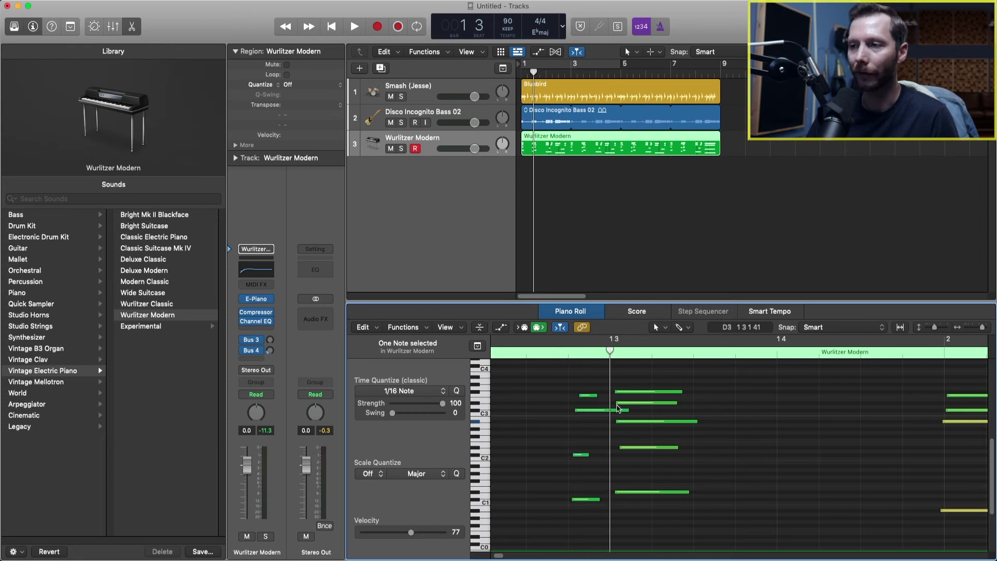
Step: Select all 119 Wurlitzer notes and quantize them to 1/16 notes
{"action": "left_click", "coordinate": [564, 391]}
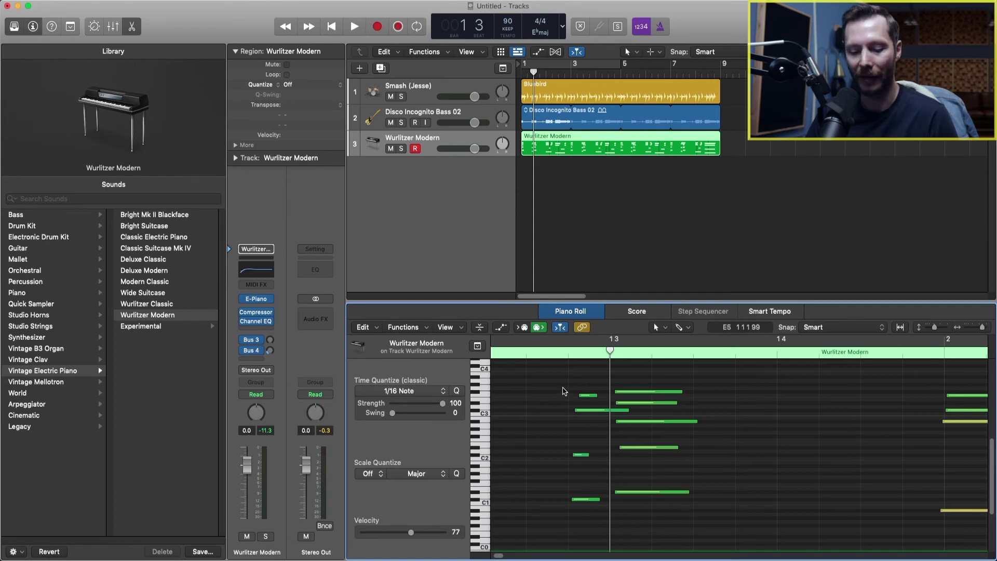
{"action": "key", "text": "super+a"}
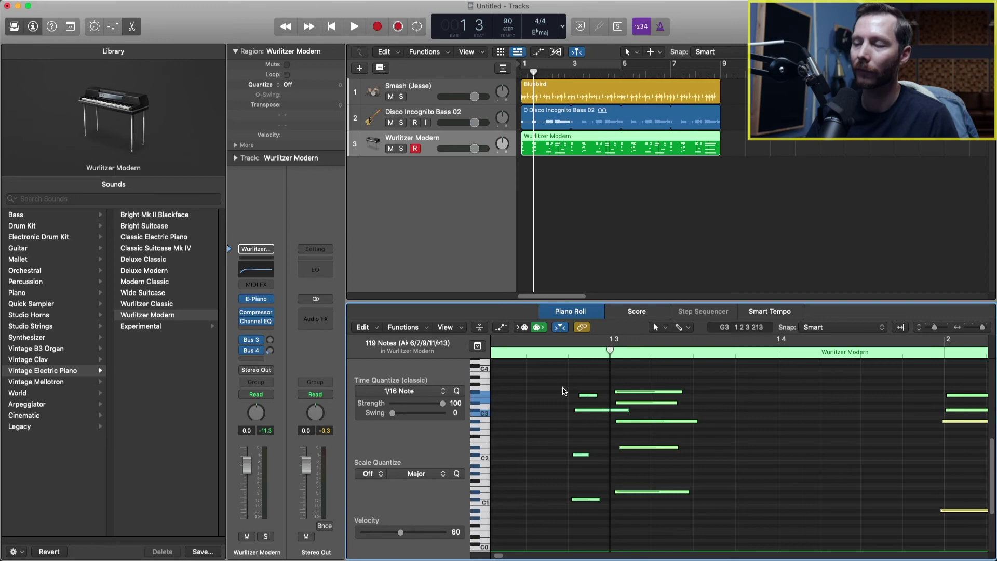
{"action": "left_click", "coordinate": [456, 391]}
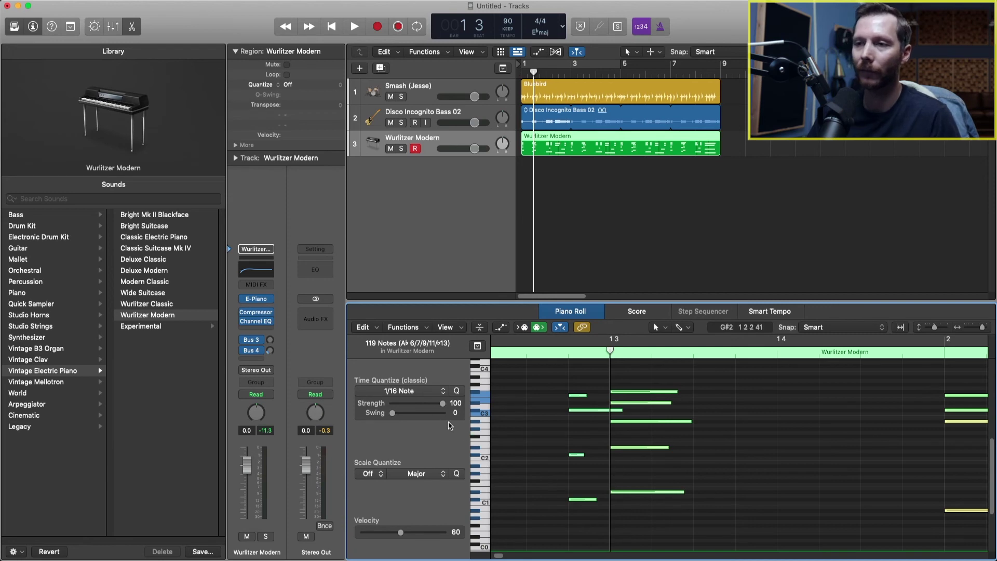
Step: Try 1/4 Note quantize, revert to 1/16 Note, and zoom out to bars 1–4
{"action": "left_click", "coordinate": [417, 393]}
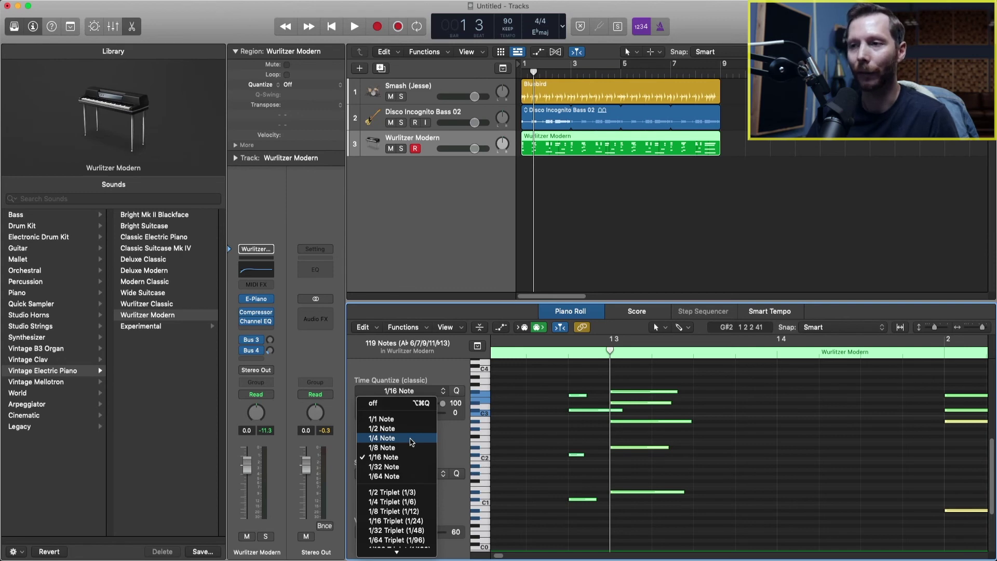
{"action": "left_click", "coordinate": [411, 442]}
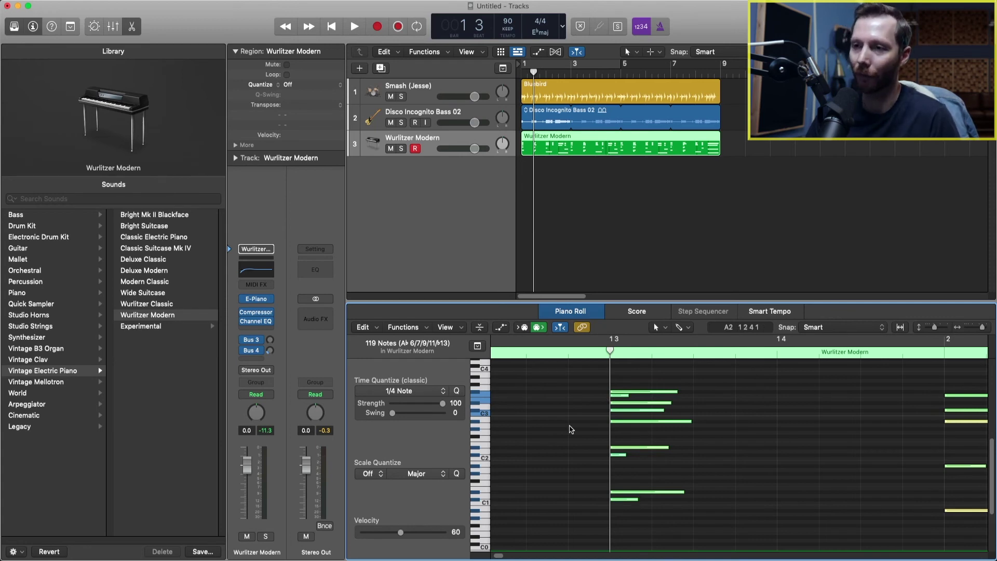
{"action": "left_click", "coordinate": [410, 395]}
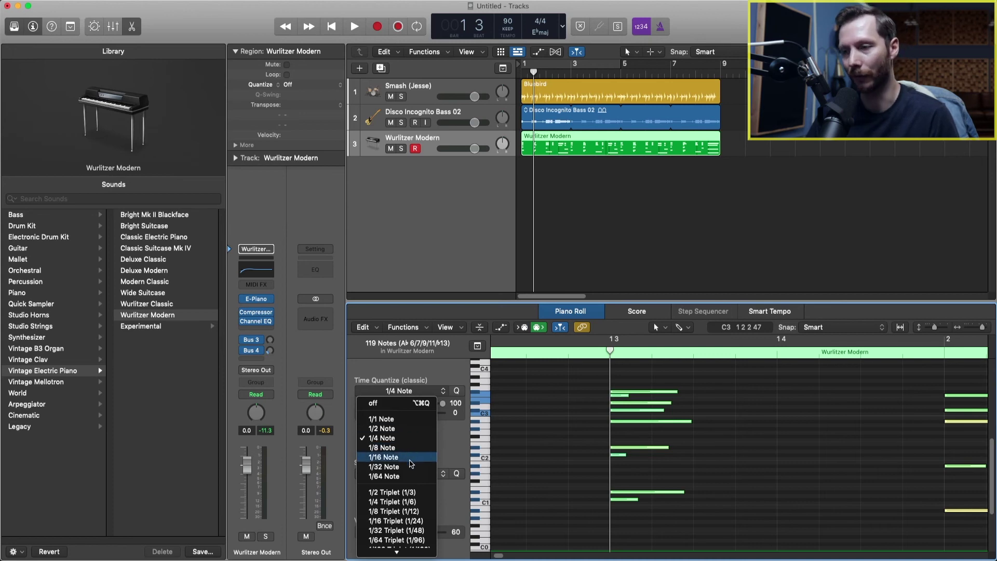
{"action": "left_click", "coordinate": [384, 457]}
{"action": "left_click", "coordinate": [558, 431], "text": "ctrl+alt"}
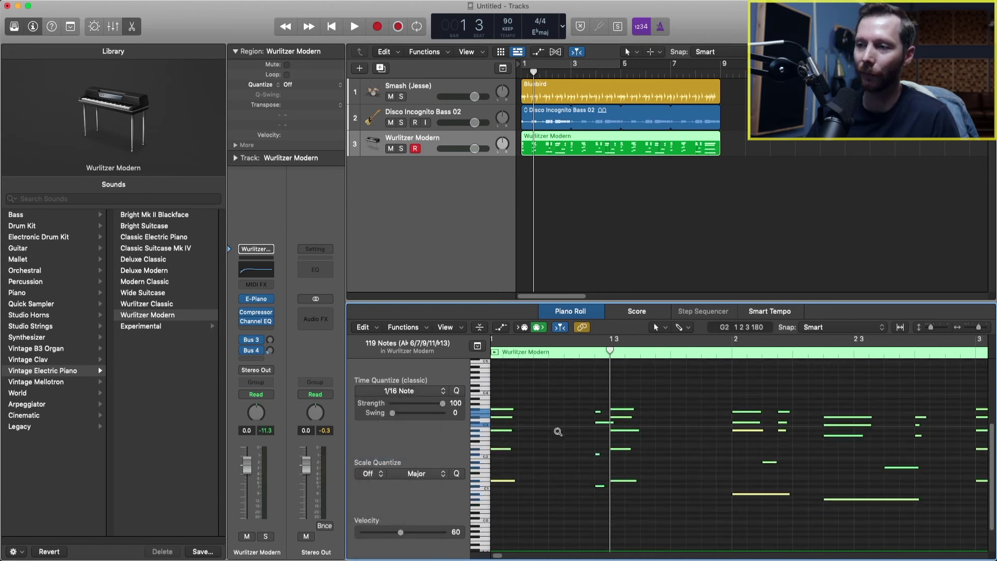
{"action": "left_click", "coordinate": [560, 431], "text": "ctrl+alt"}
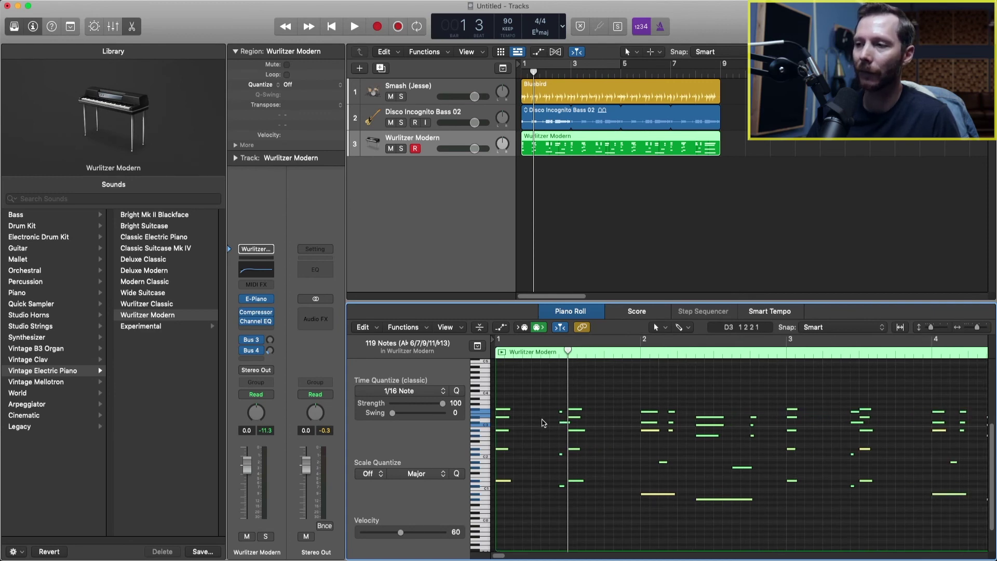
Step: Zoom into bars 7–8 and delete the stray short note near bar 7
{"action": "scroll", "coordinate": [542, 422], "scroll_direction": "right", "scroll_amount": 10}
{"action": "scroll", "coordinate": [543, 422], "scroll_direction": "right", "scroll_amount": 7}
{"action": "scroll", "coordinate": [542, 423], "scroll_direction": "right", "scroll_amount": 11}
{"action": "scroll", "coordinate": [543, 422], "scroll_direction": "right", "scroll_amount": 8}
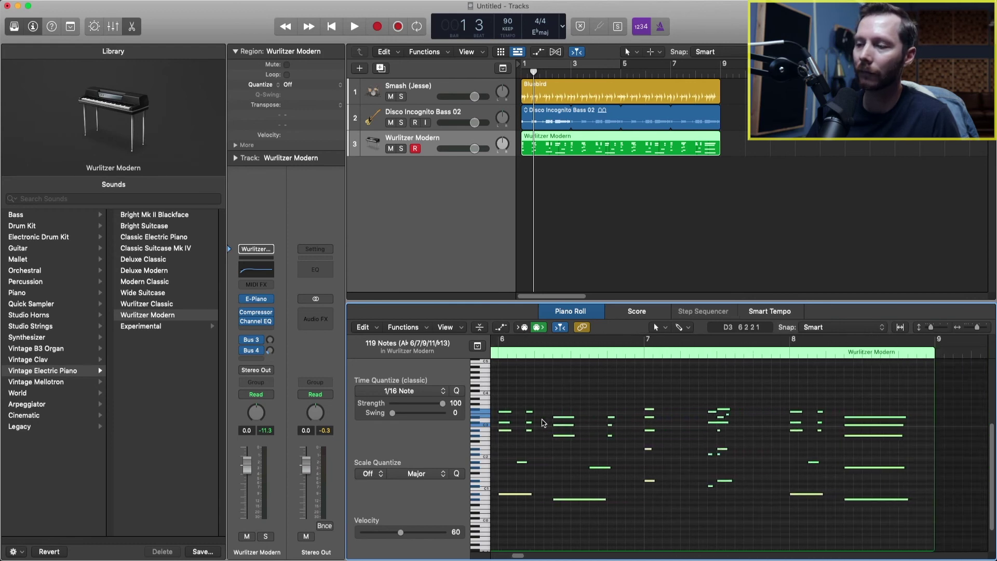
{"action": "left_click", "coordinate": [594, 391]}
{"action": "left_click_drag", "start_coordinate": [595, 391], "coordinate": [714, 529]}
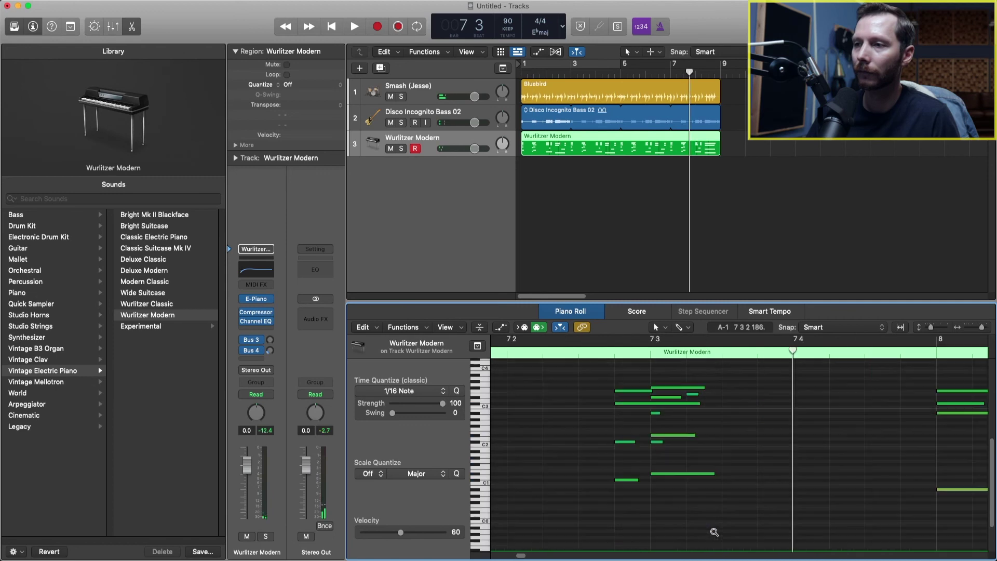
{"action": "left_click", "coordinate": [694, 396]}
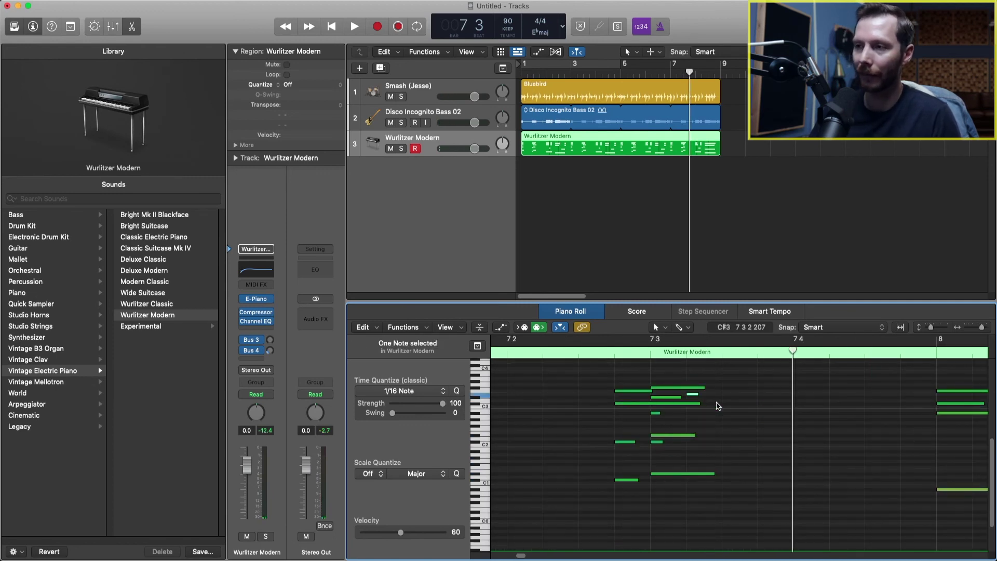
{"action": "key", "text": "Delete"}
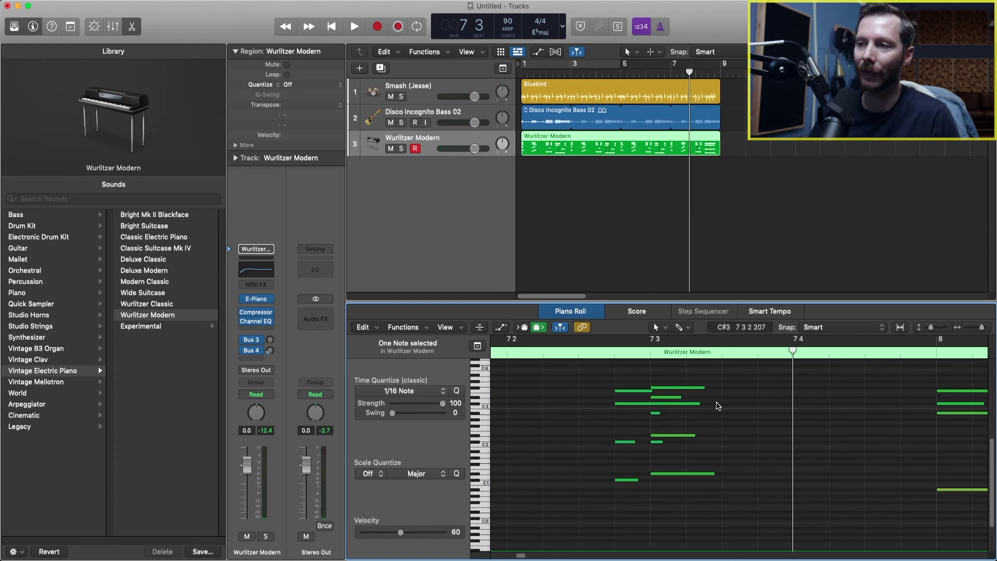
Step: Shorten the C#3 note at 7 2 4 1 to length 0 0 1 0, then zoom back out
{"action": "left_click", "coordinate": [658, 442]}
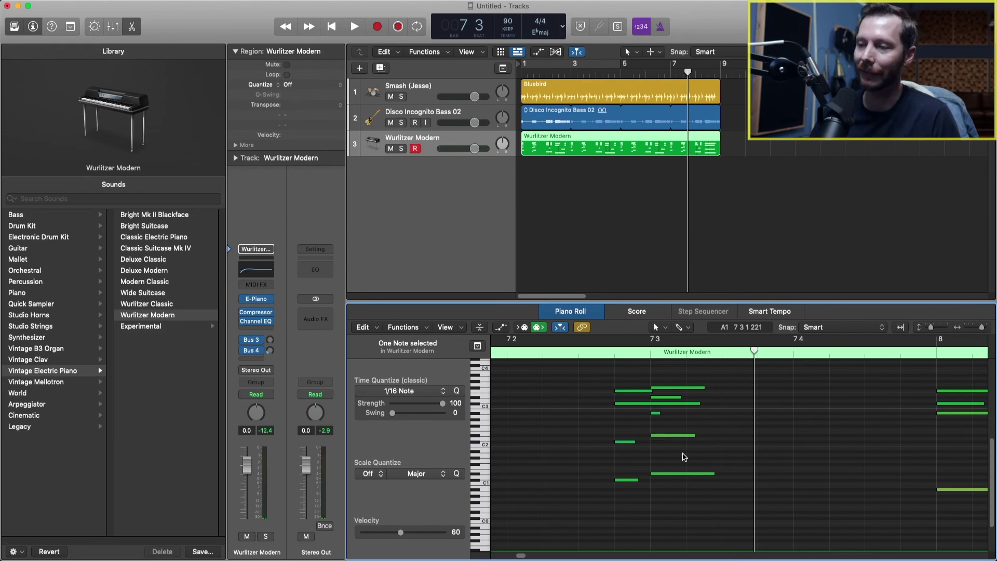
{"action": "left_click", "coordinate": [700, 404]}
{"action": "left_click_drag", "start_coordinate": [700, 404], "coordinate": [649, 410]}
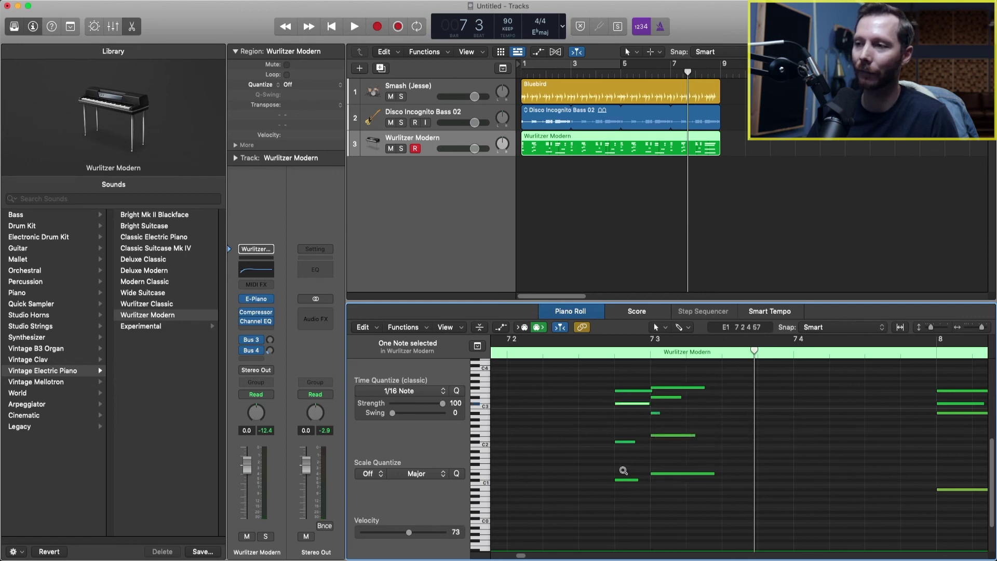
{"action": "left_click", "coordinate": [624, 470], "text": "ctrl+alt"}
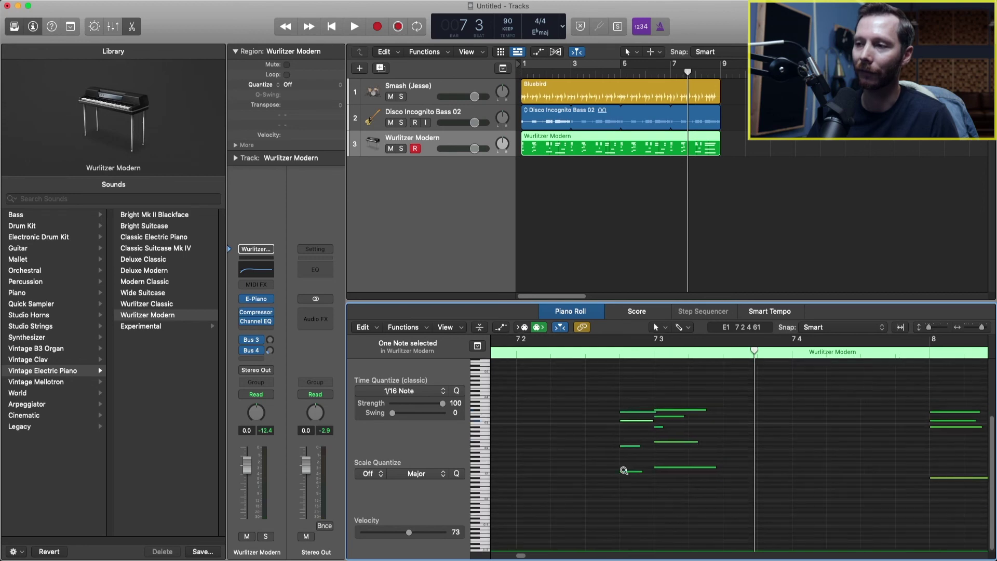
{"action": "left_click", "coordinate": [623, 471], "text": "ctrl+alt"}
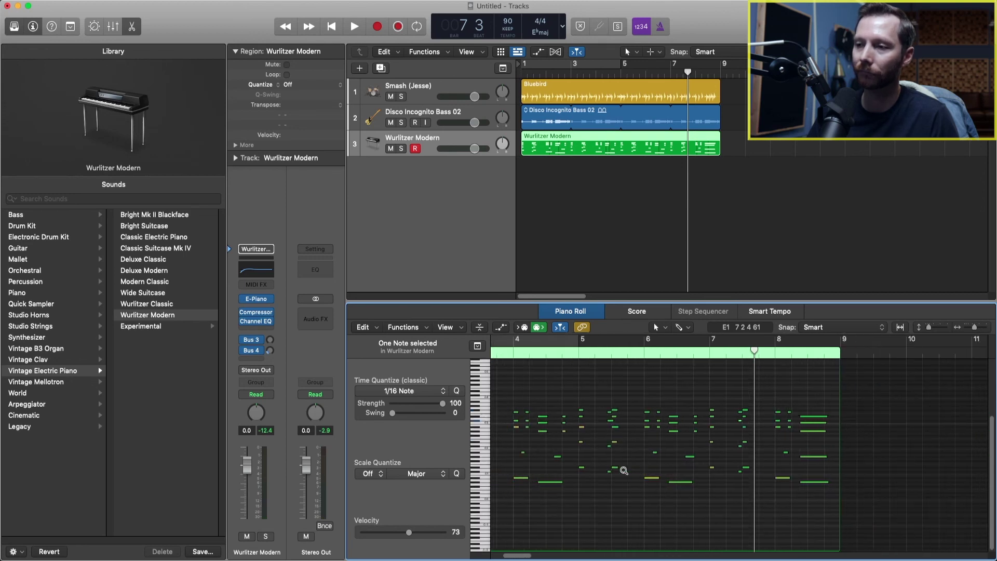
Step: Play back the drums, bass and edited Wurlitzer part together from bar 1
{"action": "key", "text": "space"}
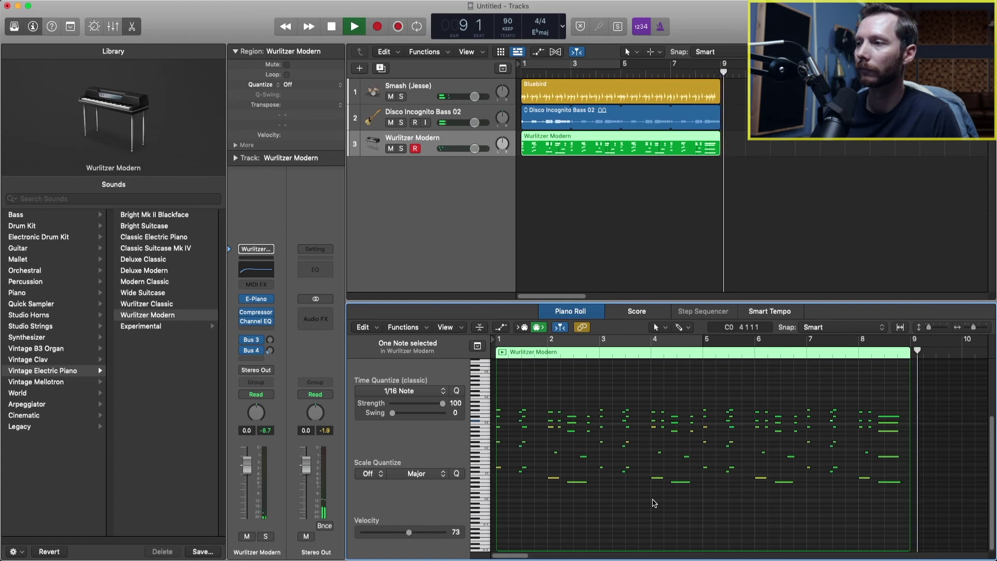
Step: Stop playback at bar 9 beat 3, just past the end of the regions
{"action": "key", "text": "space"}
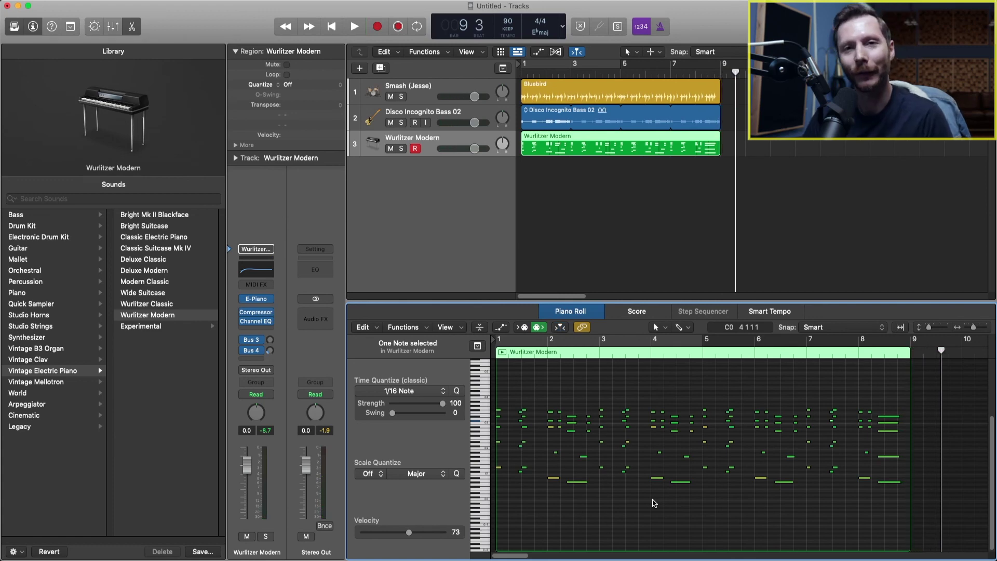